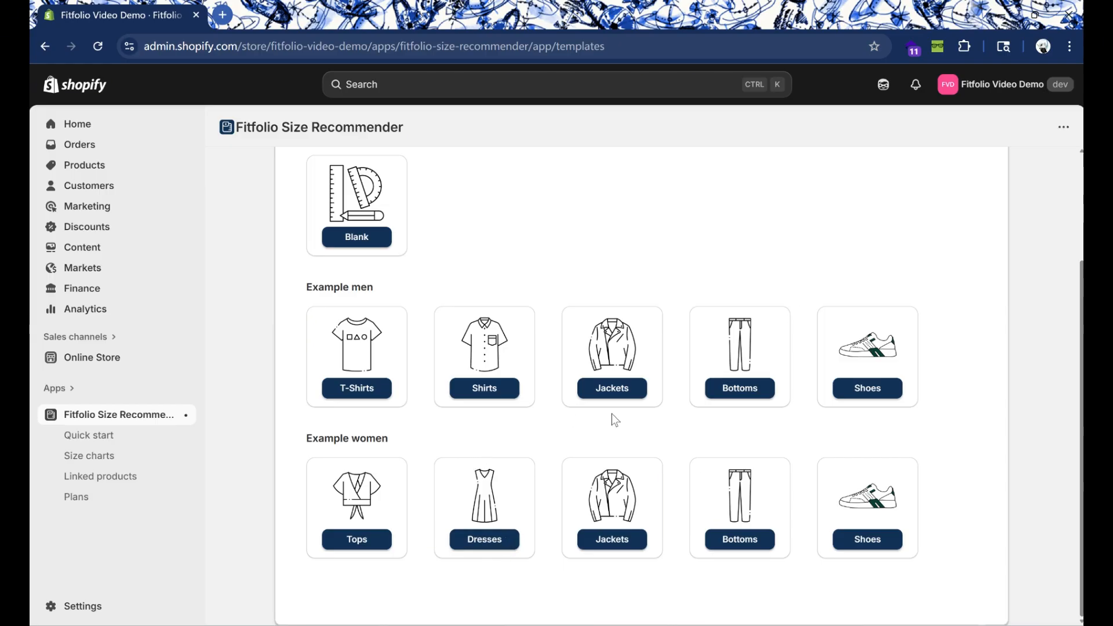
# Step: Create a size chart from the men's Bottoms template and name it "Men-Shorts"
pyautogui.click(732, 396)
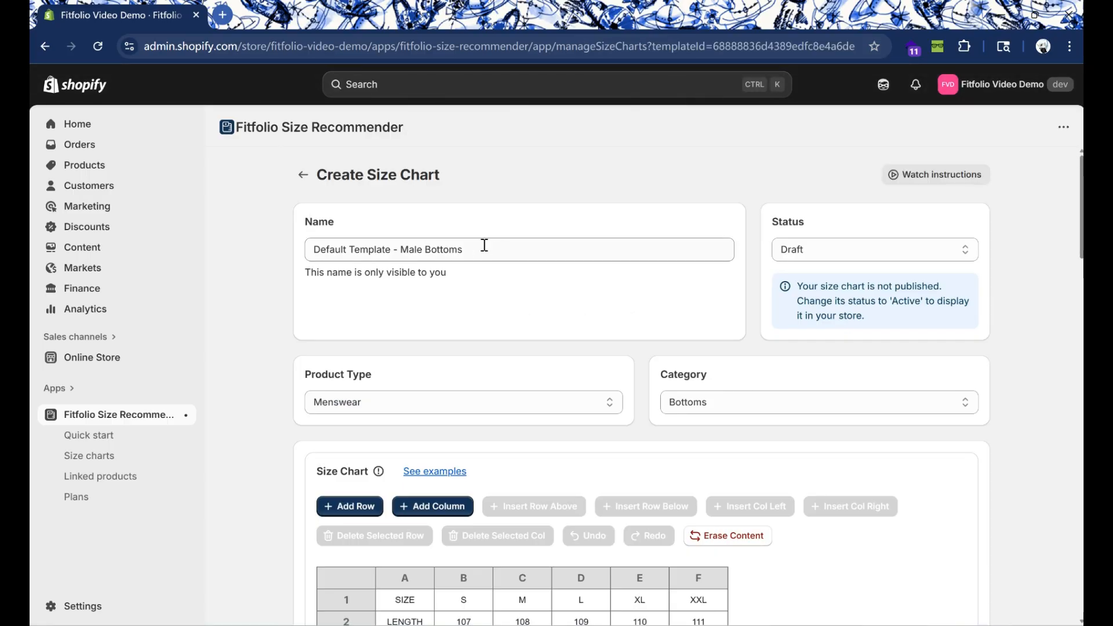
pyautogui.click(389, 247)
pyautogui.moveTo(389, 245); pyautogui.dragTo(270, 236)
pyautogui.write('Me')
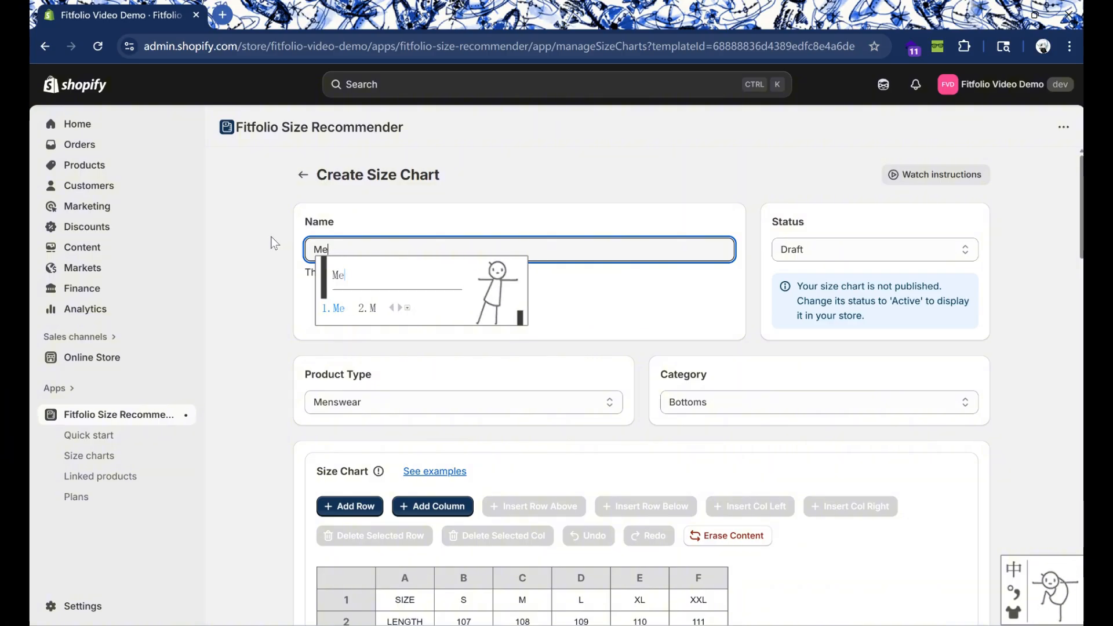
pyautogui.write('n-Shorts')
pyautogui.click(452, 299)
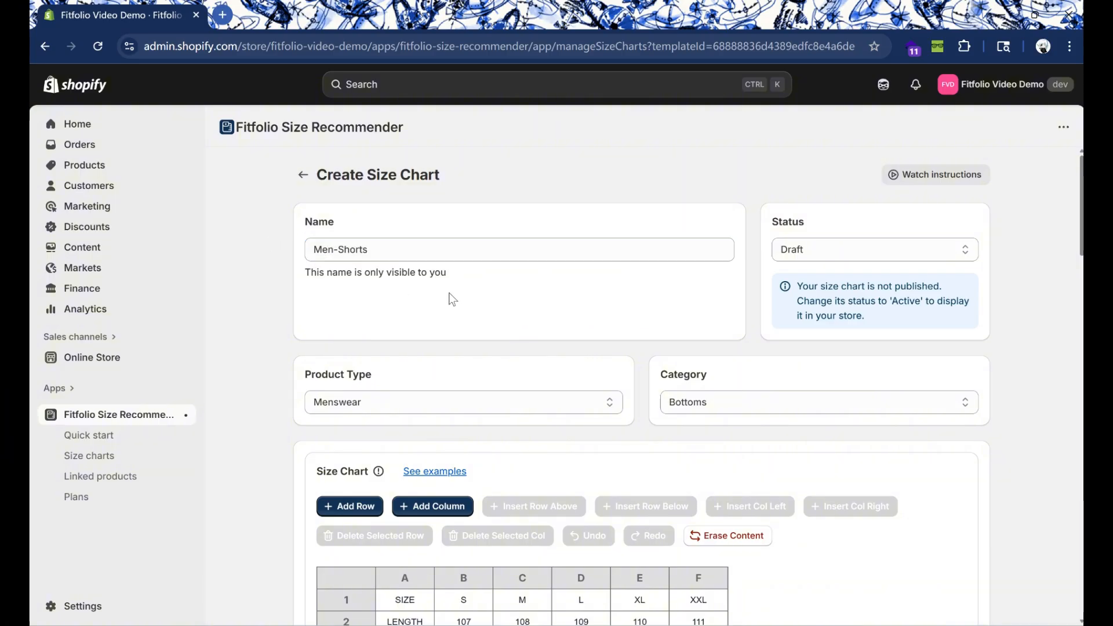
# Step: Set the size chart's category to Shorts, keeping Draft as the status and Menswear as the product type
pyautogui.scroll(-1, 868, 244)
pyautogui.click(857, 177)
pyautogui.click(817, 208)
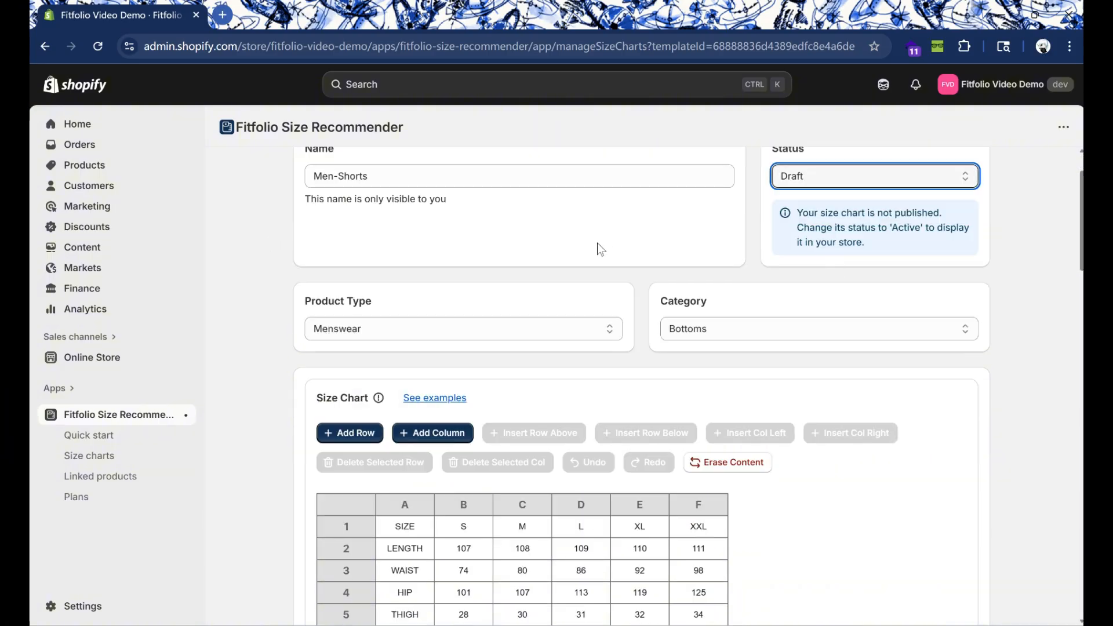
pyautogui.click(699, 337)
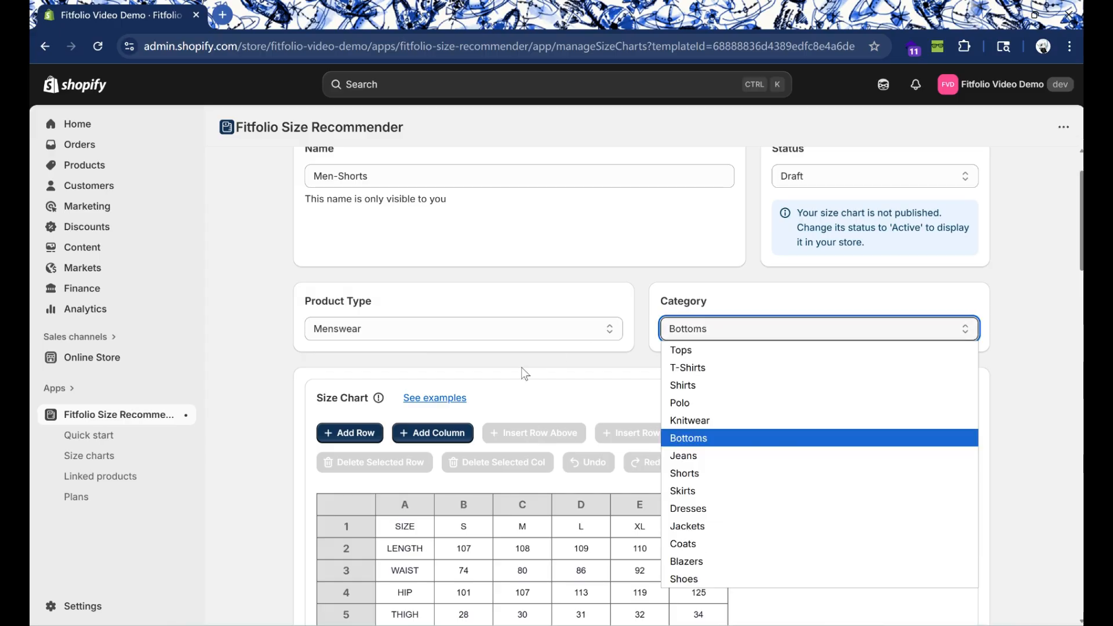
pyautogui.click(735, 474)
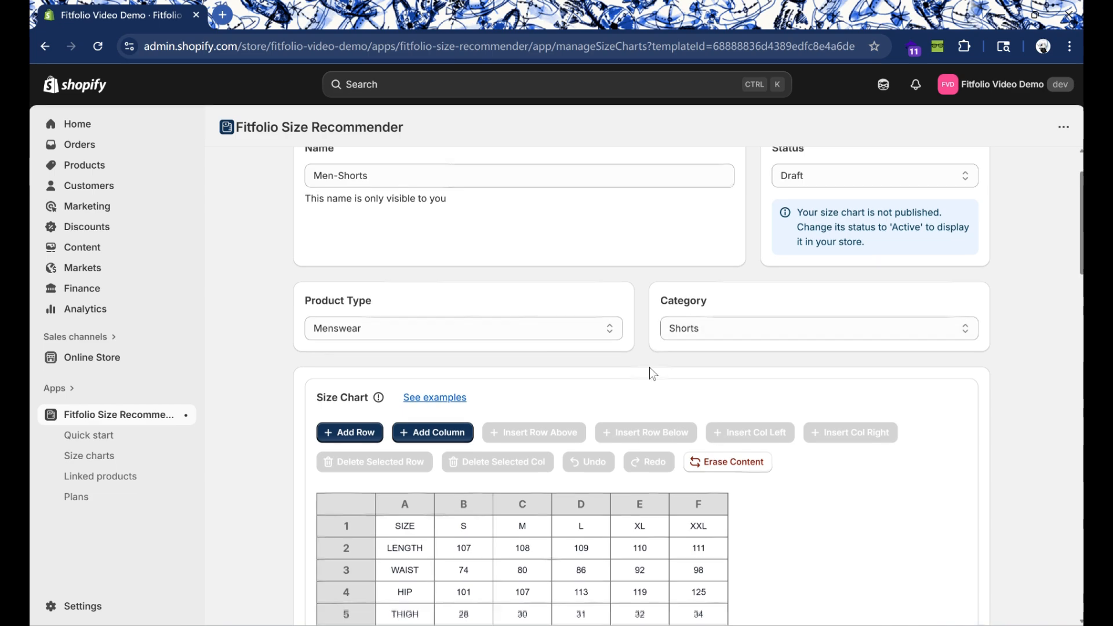
pyautogui.scroll(-1, 580, 289)
pyautogui.click(565, 255)
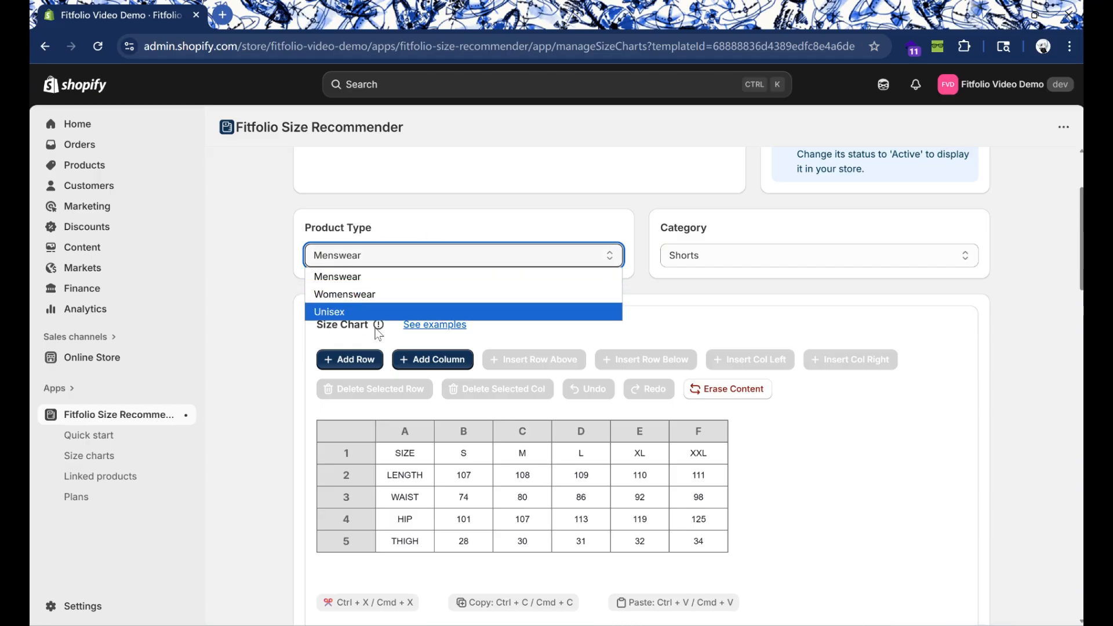
pyautogui.click(722, 298)
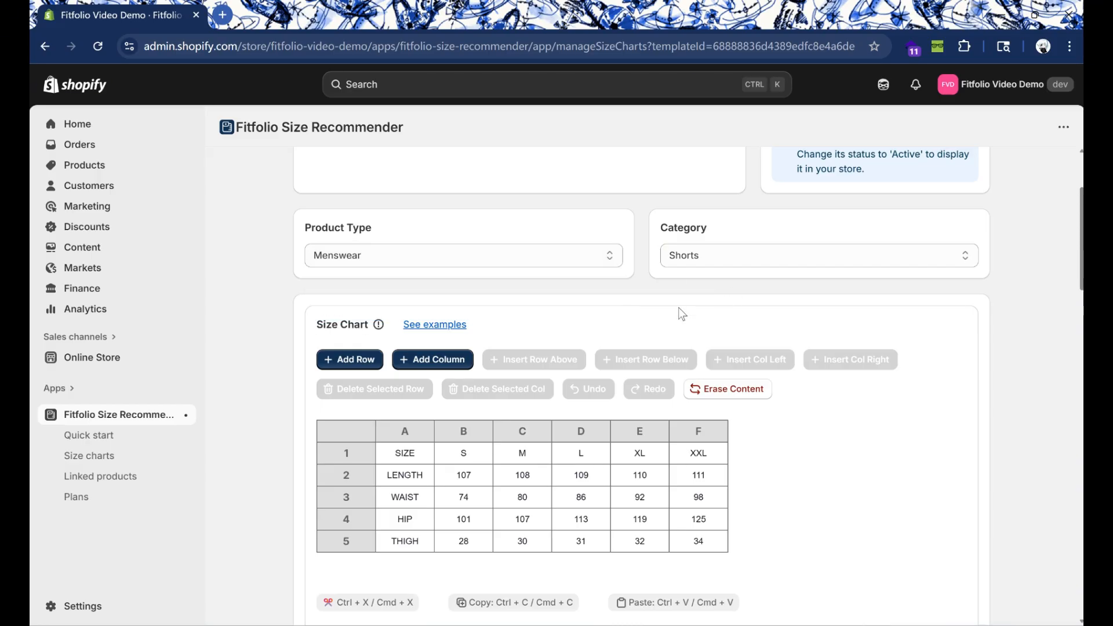
# Step: Try deleting the LENGTH row from the size chart, and undo the deletion
pyautogui.scroll(-1, 545, 301)
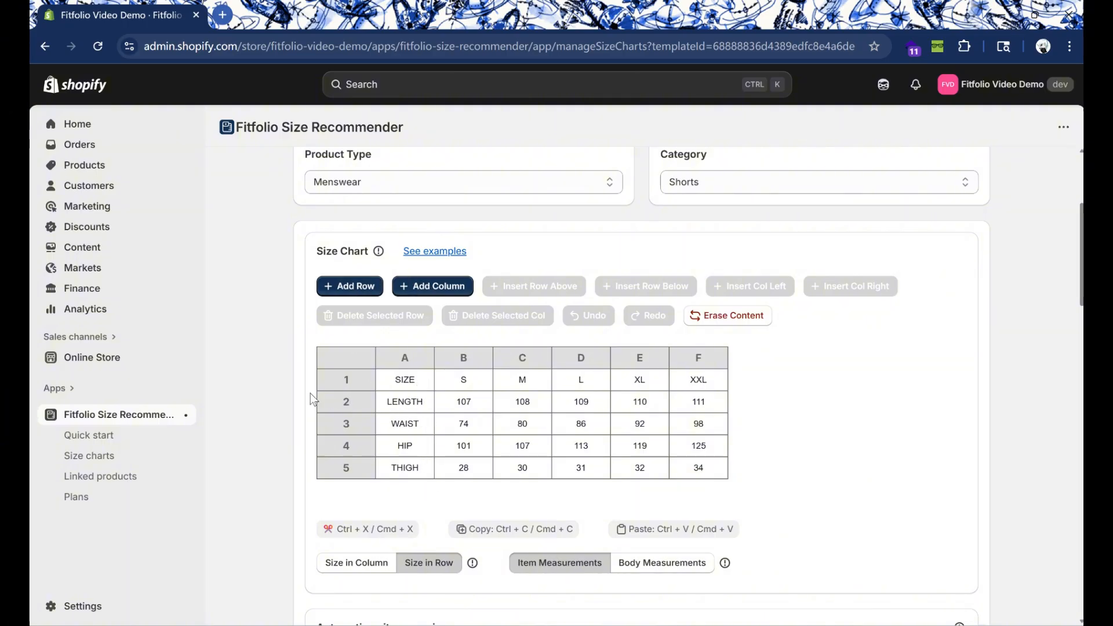
pyautogui.click(470, 403)
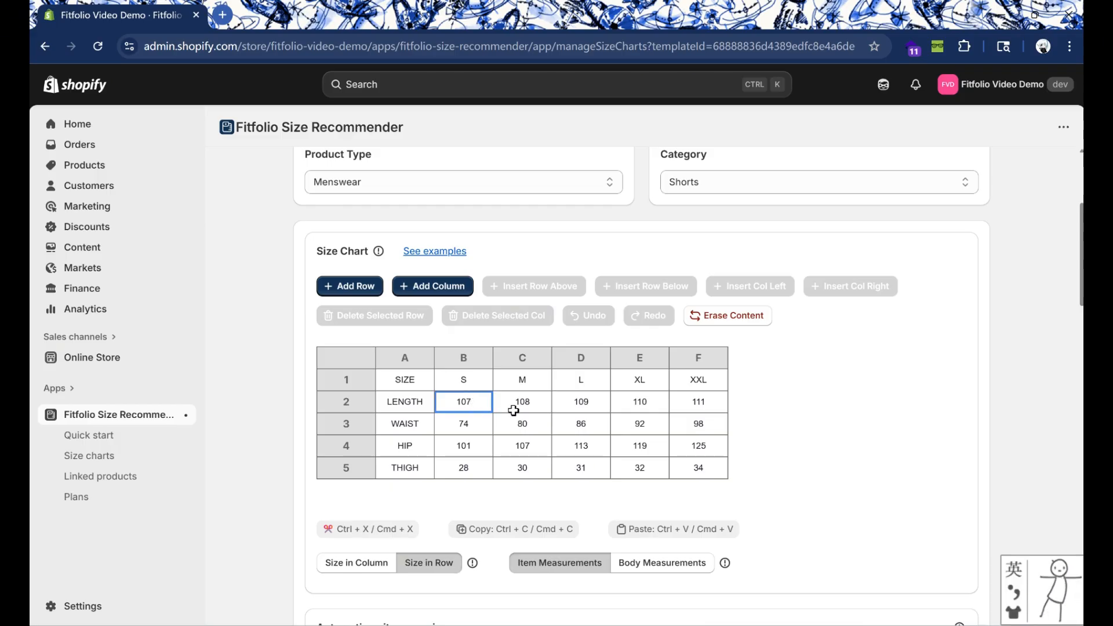
pyautogui.click(326, 398)
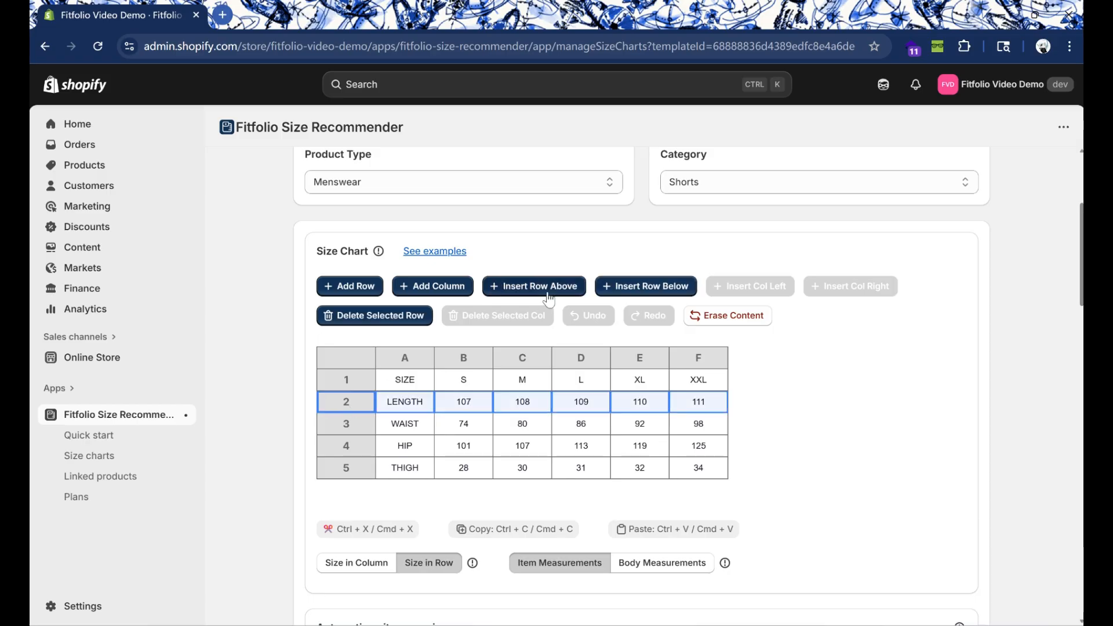
pyautogui.click(355, 316)
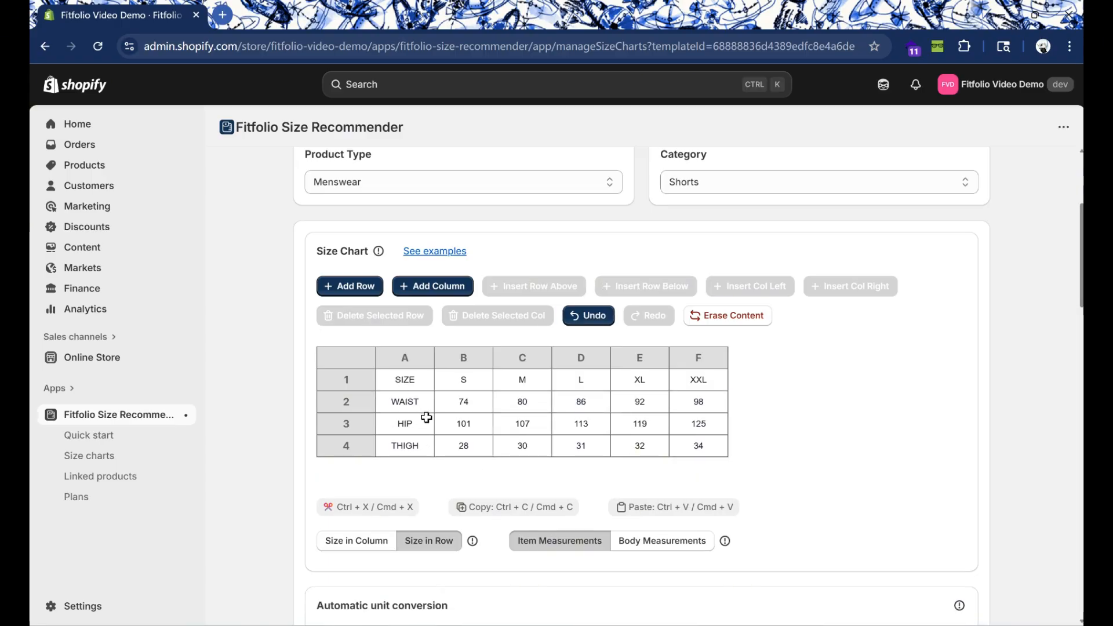
pyautogui.hotkey('ctrl', 'z')
pyautogui.click(471, 404)
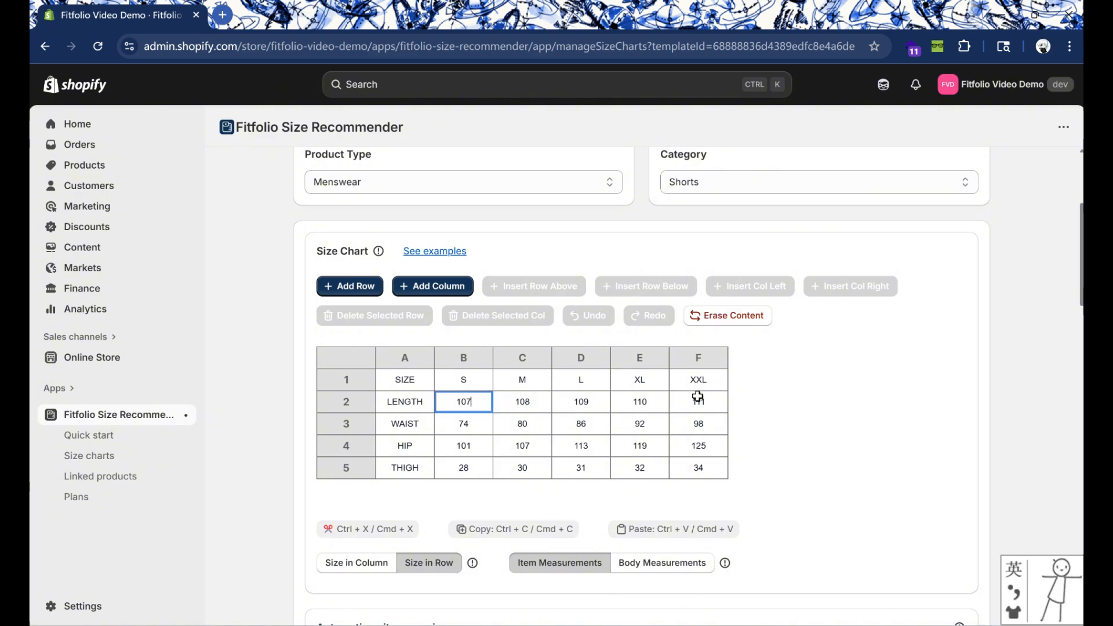
# Step: Delete the LENGTH row from the size chart and set the WAIST value for size S to 75
pyautogui.click(347, 402)
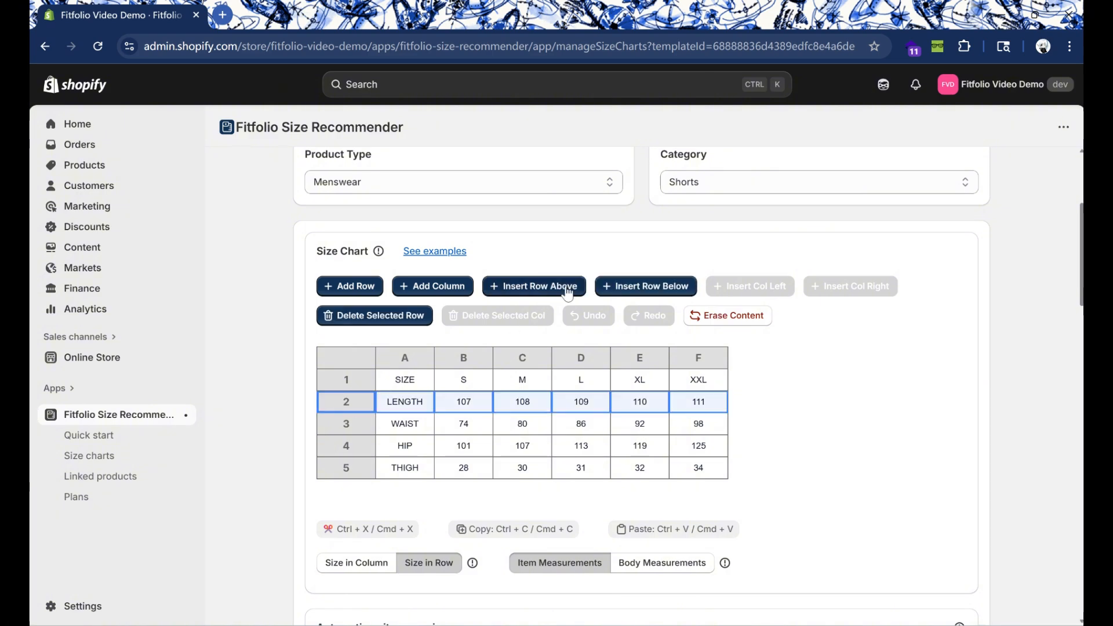
pyautogui.click(365, 318)
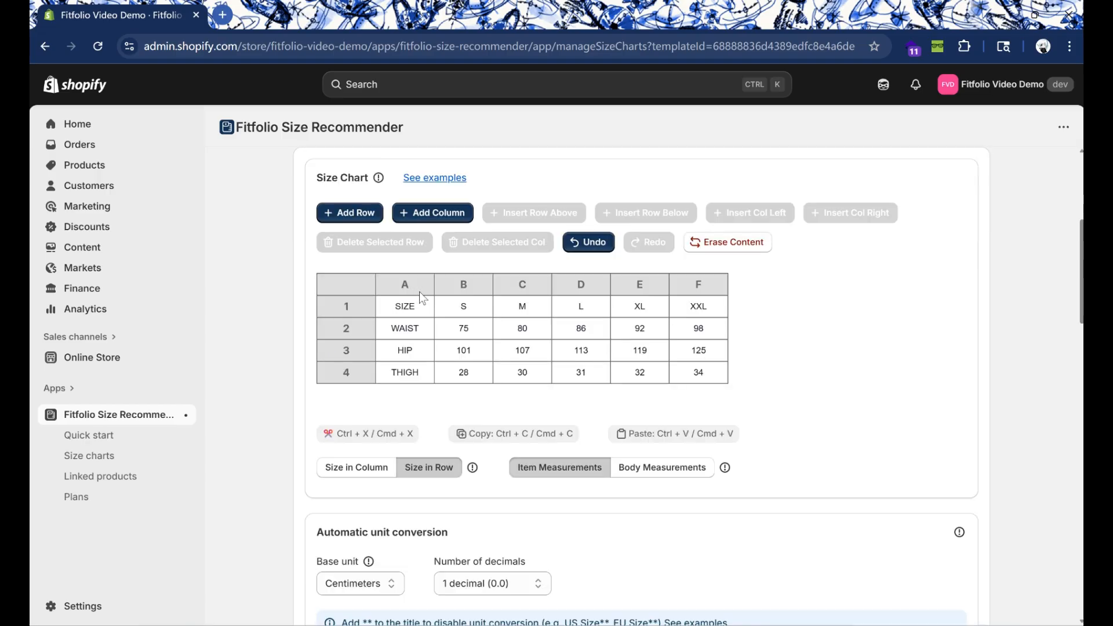
pyautogui.click(414, 288)
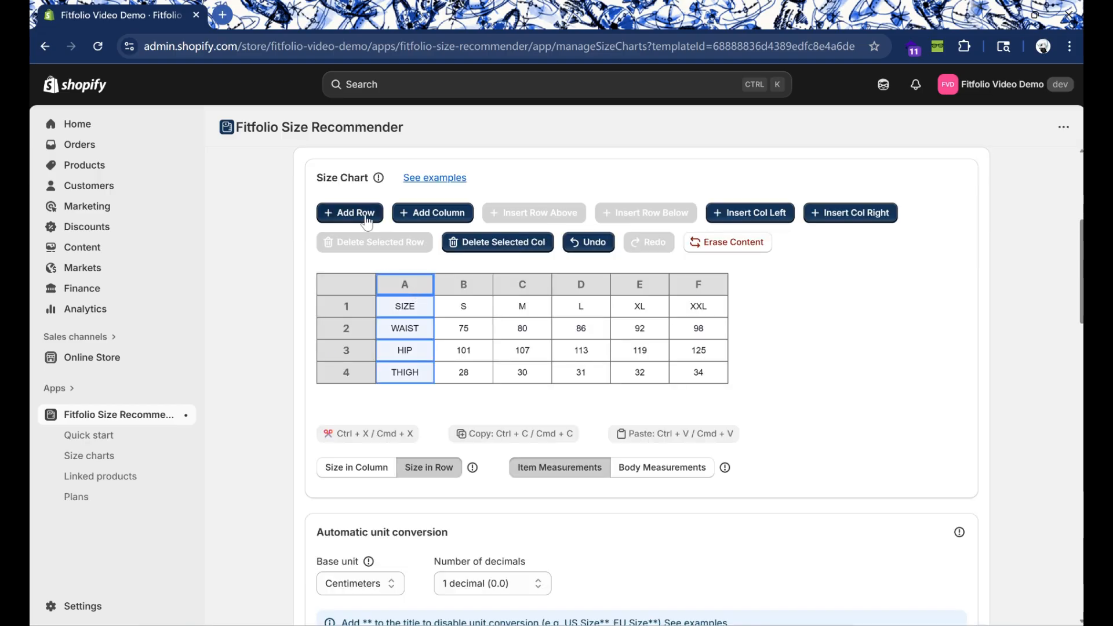
# Step: Add an empty row at the end of the size chart, below THIGH, and delete it
pyautogui.click(402, 371)
pyautogui.click(351, 213)
pyautogui.click(347, 395)
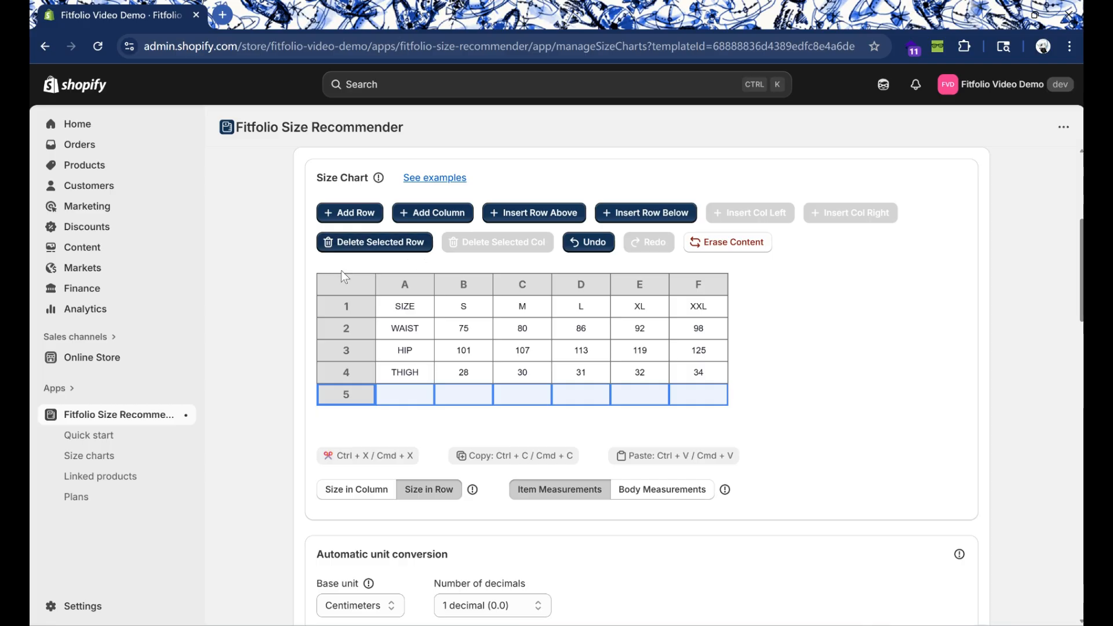
pyautogui.click(378, 243)
# Step: Insert an empty row above the HIP row and delete it
pyautogui.click(350, 346)
pyautogui.click(531, 213)
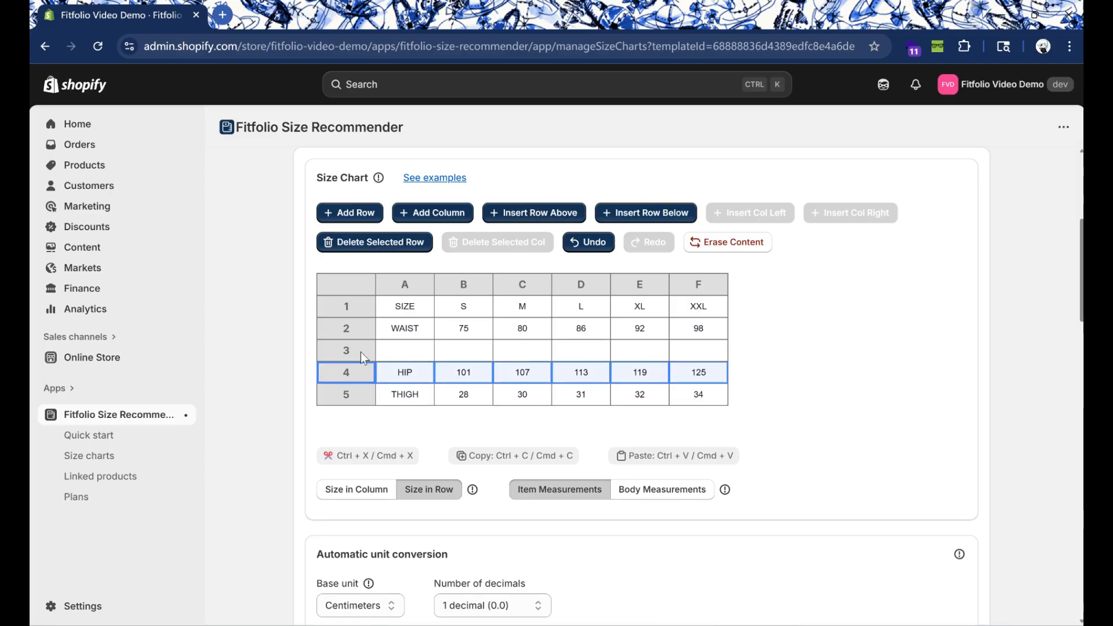
pyautogui.click(374, 242)
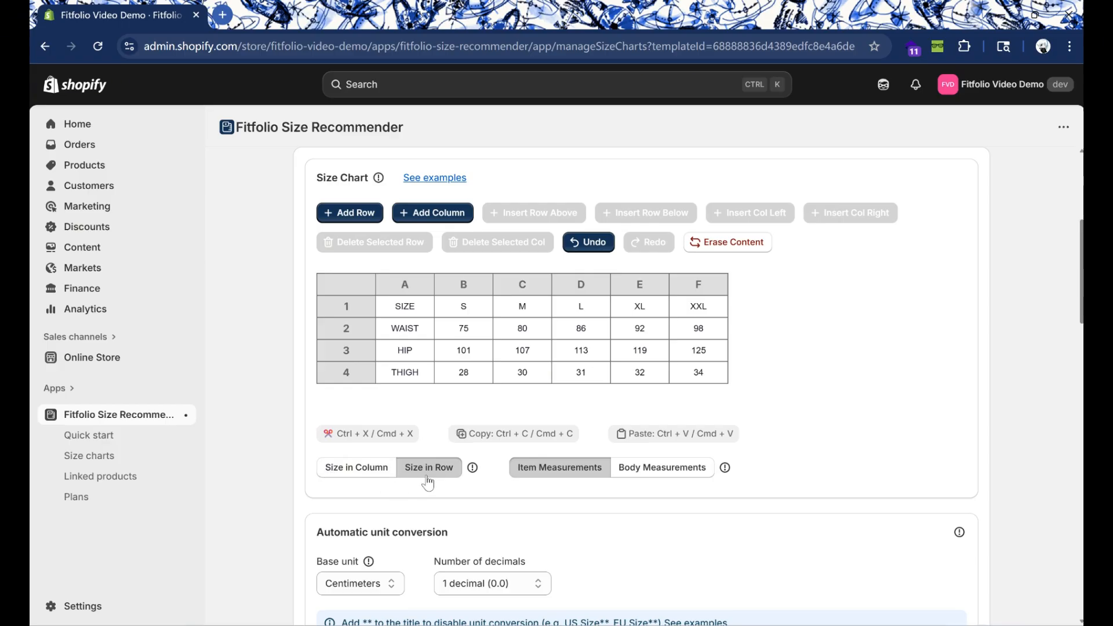
# Step: Review the size orientation and measurement type explanations, and the base unit, decimals and examples for automatic unit conversion
pyautogui.moveTo(477, 469)
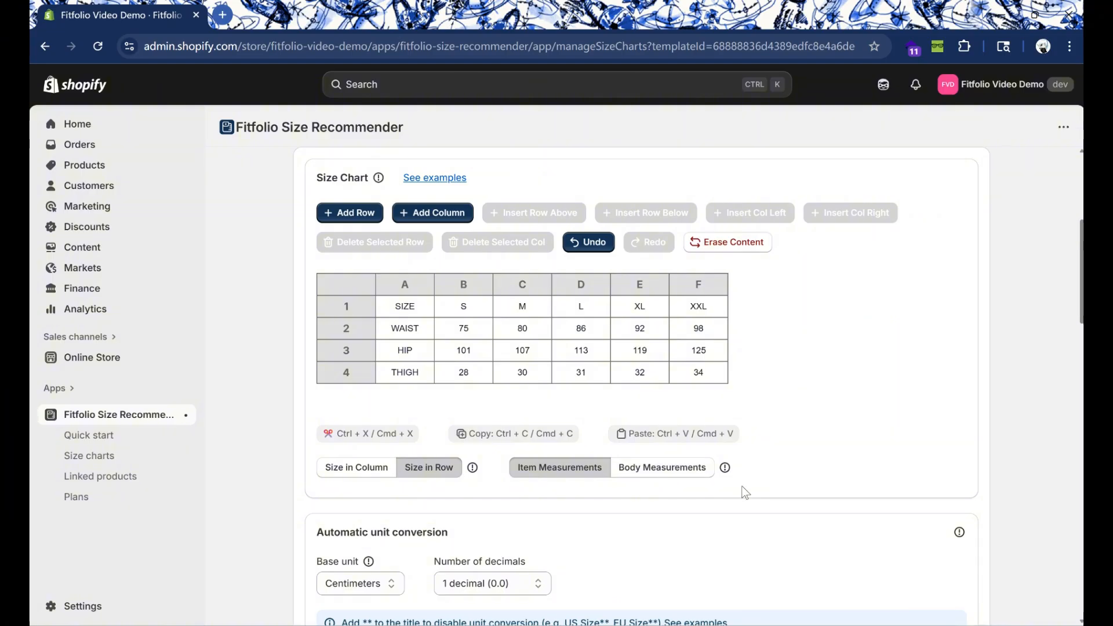
pyautogui.moveTo(728, 472)
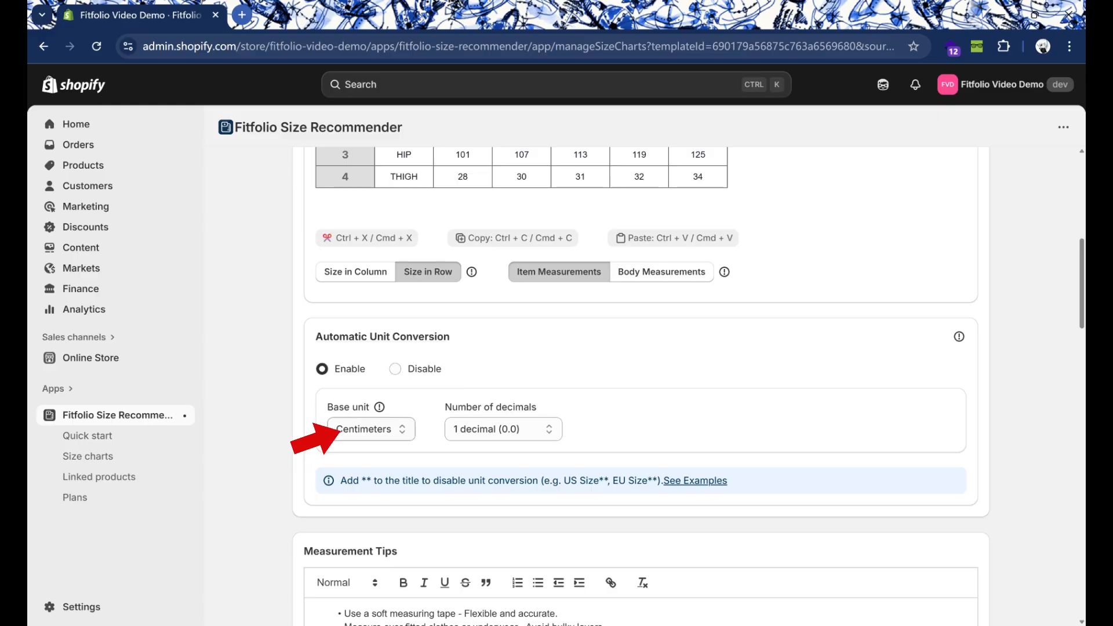
pyautogui.click(370, 429)
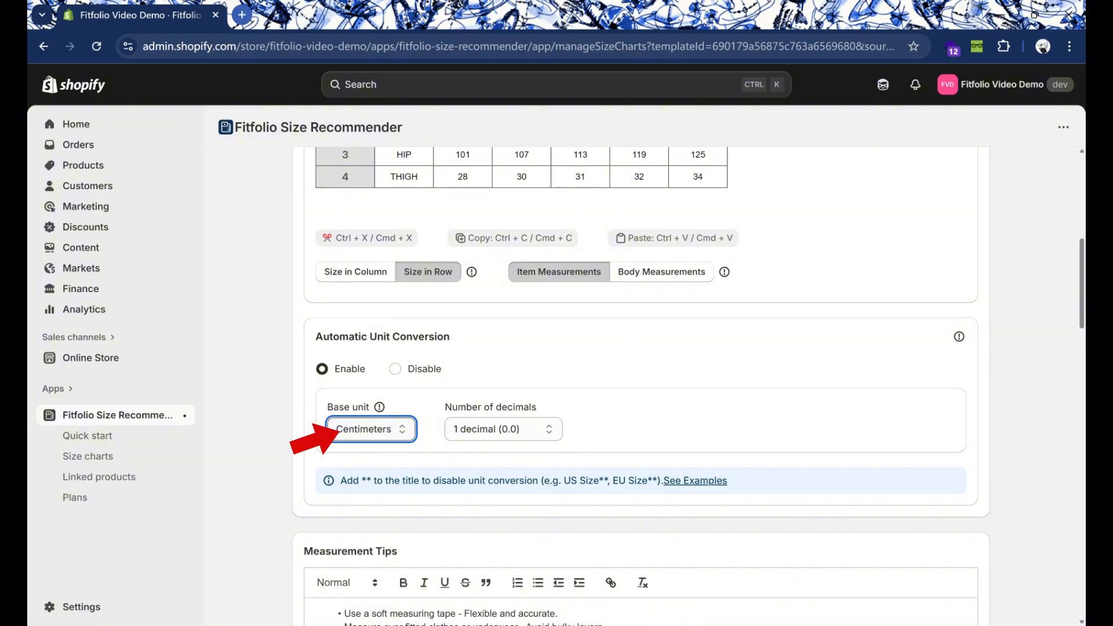
pyautogui.click(503, 429)
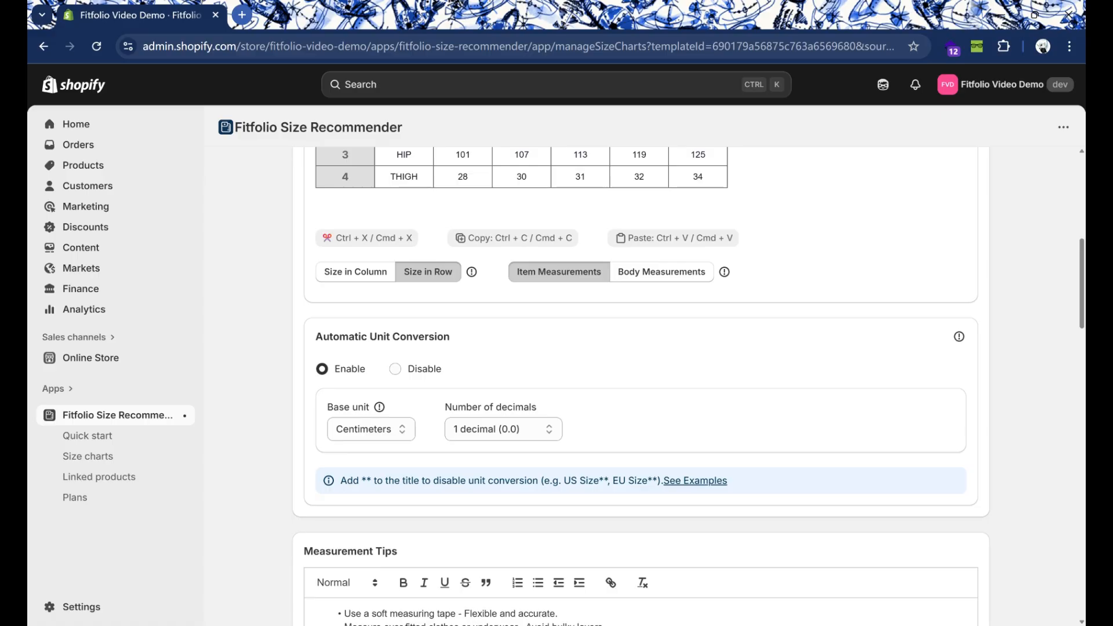
pyautogui.click(695, 480)
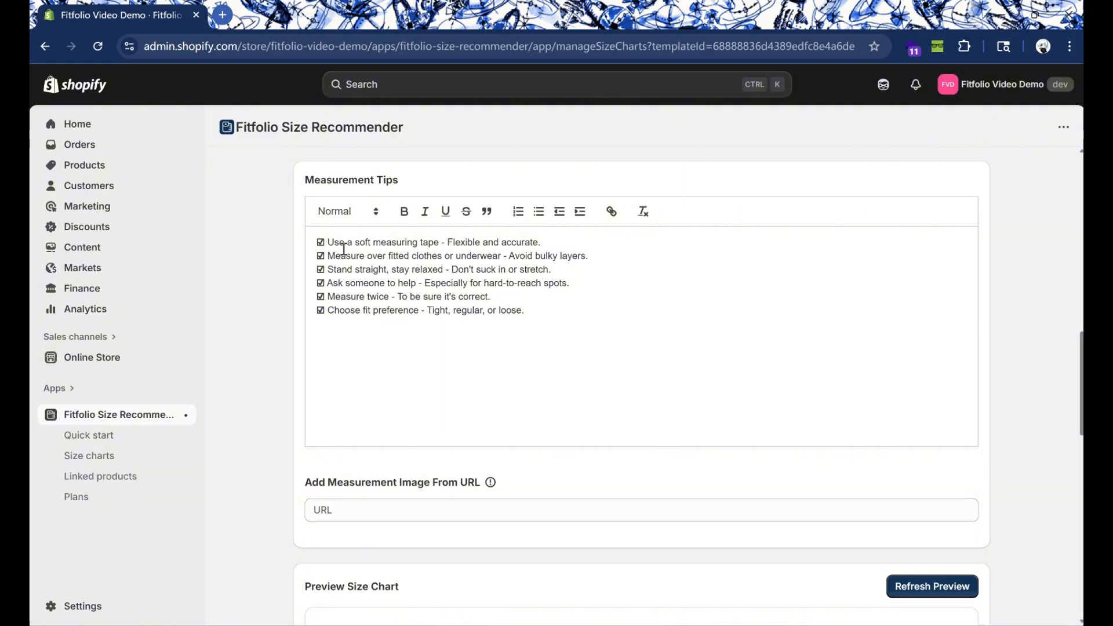
# Step: Remove the checkbox symbols and leading spaces in front of all the measurement tips
pyautogui.moveTo(584, 346); pyautogui.dragTo(289, 246)
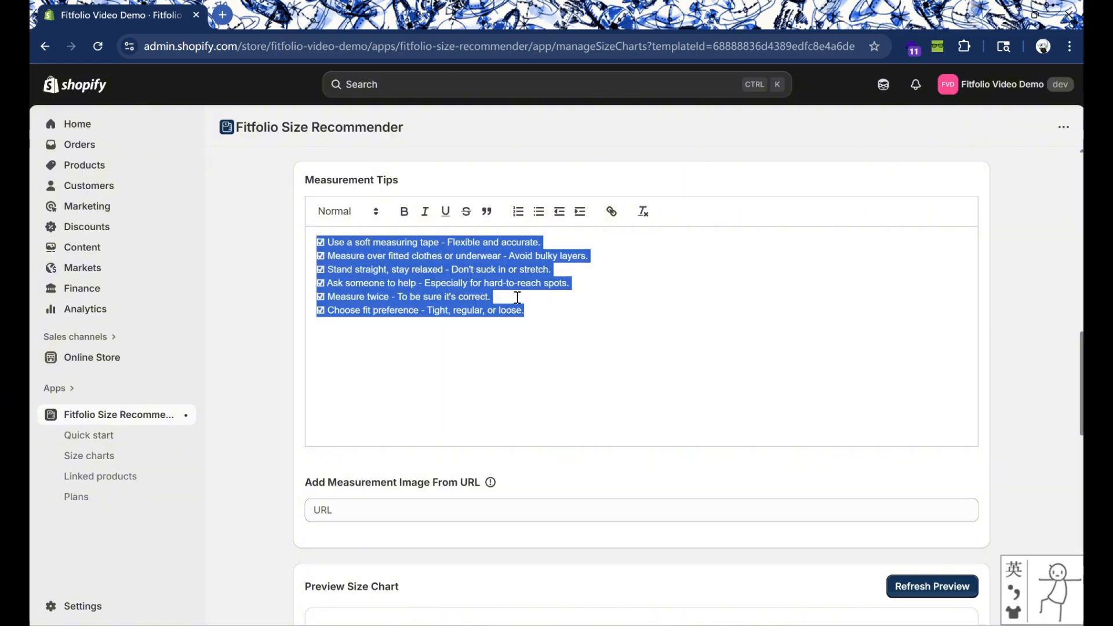
pyautogui.click(571, 320)
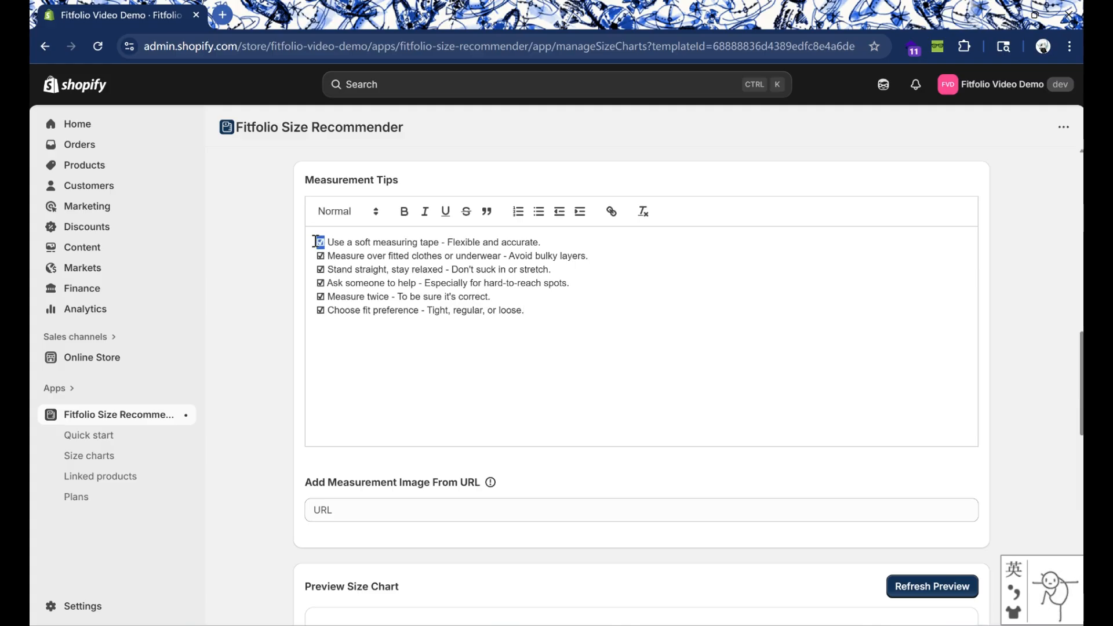
pyautogui.moveTo(324, 242); pyautogui.dragTo(335, 242)
pyautogui.moveTo(328, 310); pyautogui.dragTo(313, 269)
pyautogui.press('BackSpace')
pyautogui.press('BackSpace')
pyautogui.press('BackSpace')
pyautogui.press('BackSpace')
pyautogui.press('BackSpace')
pyautogui.press('BackSpace')
pyautogui.press('BackSpace')
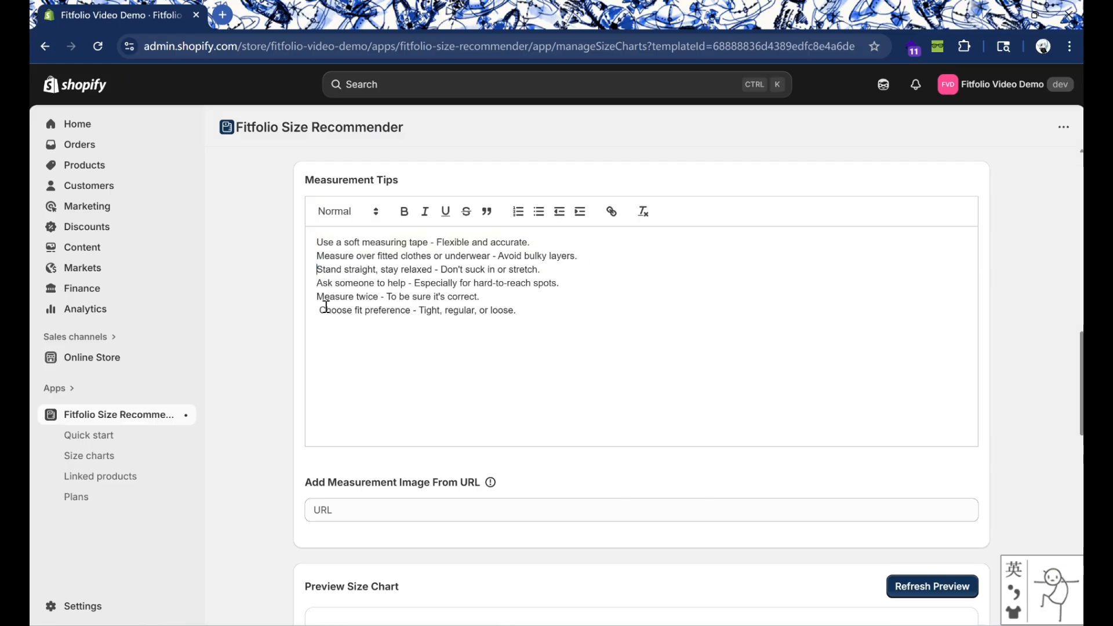
pyautogui.click(318, 310)
pyautogui.press('BackSpace')
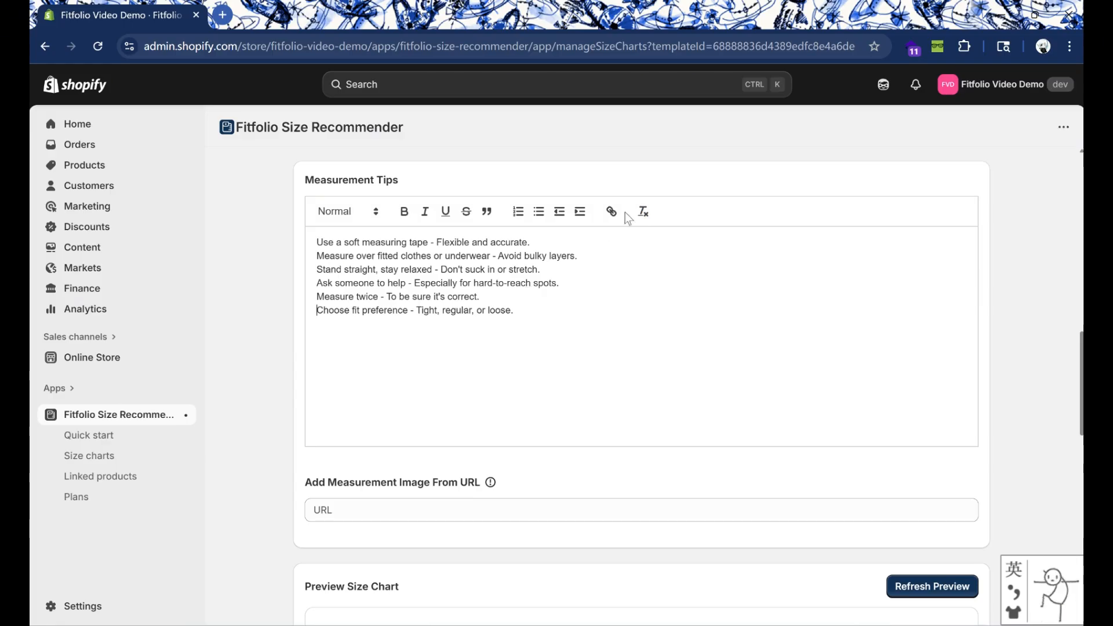
# Step: Format all the measurement tips as a bulleted list
pyautogui.moveTo(541, 312); pyautogui.dragTo(317, 241)
pyautogui.click(538, 211)
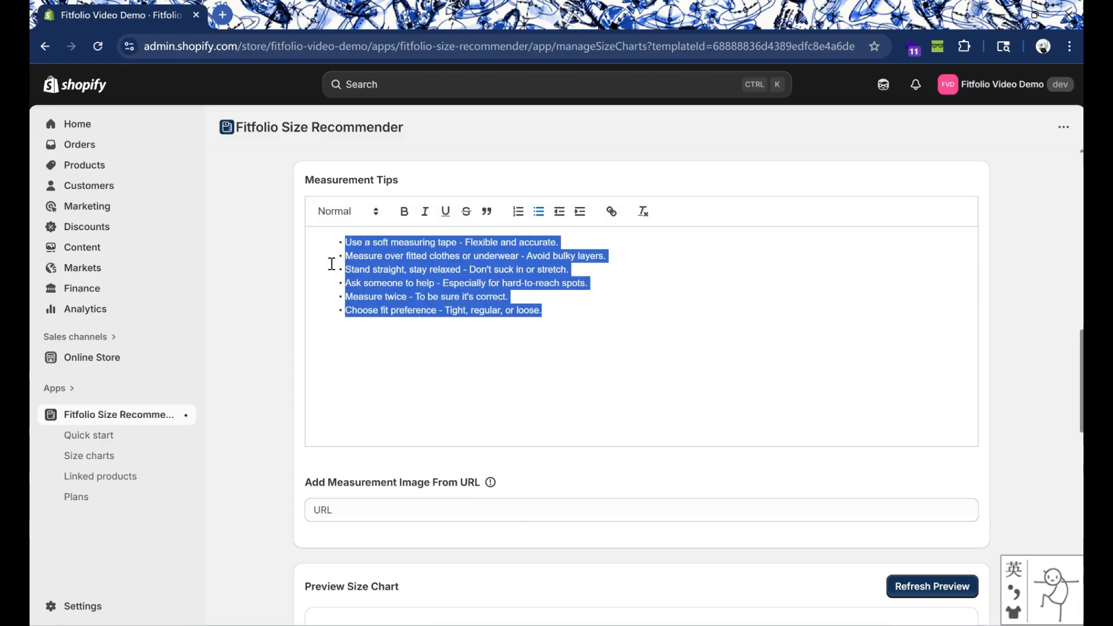
pyautogui.click(457, 284)
# Step: Open the store's content files in a separate browser tab and copy the link of the Shorts-women image for the measurement image URL
pyautogui.scroll(-4, 637, 319)
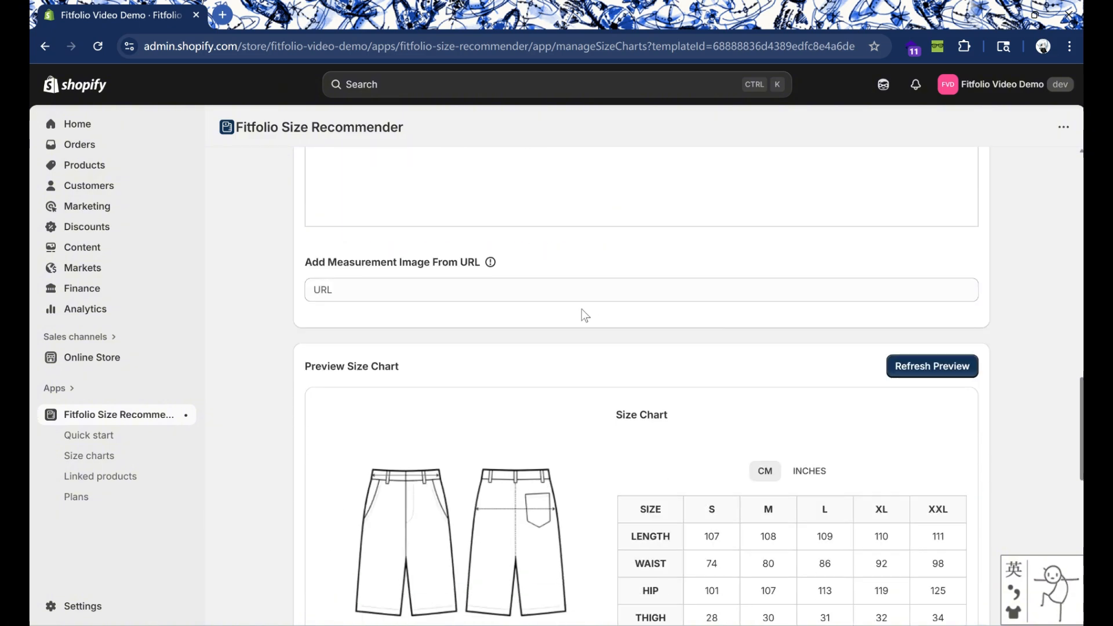
pyautogui.click(440, 290)
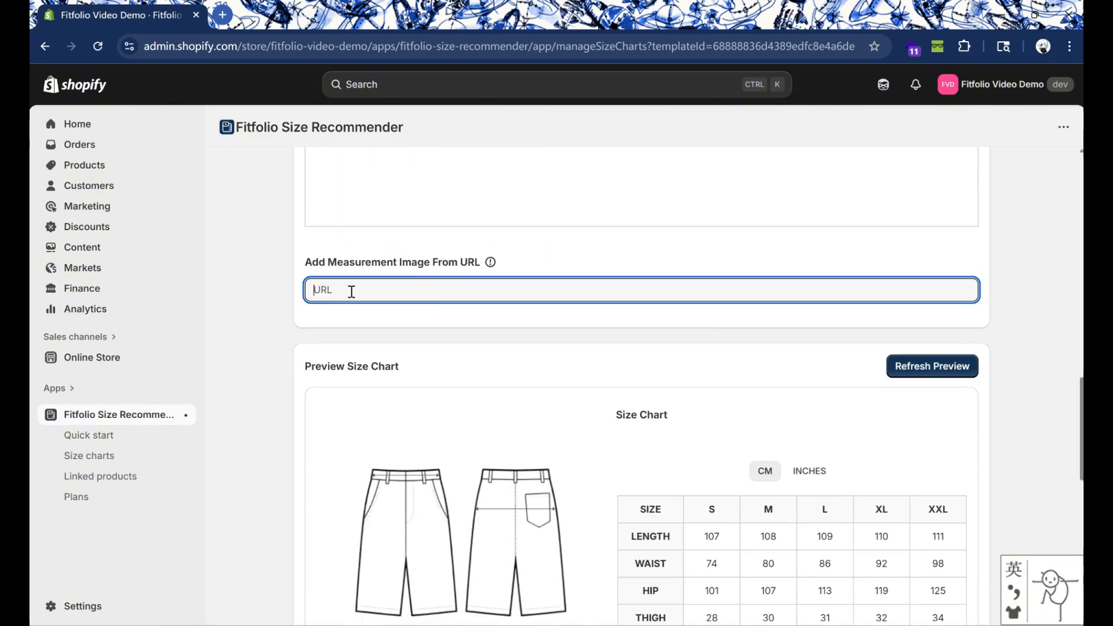
pyautogui.keyDown('ctrl'); pyautogui.click(82, 247); pyautogui.keyUp('ctrl')
pyautogui.click(276, 17)
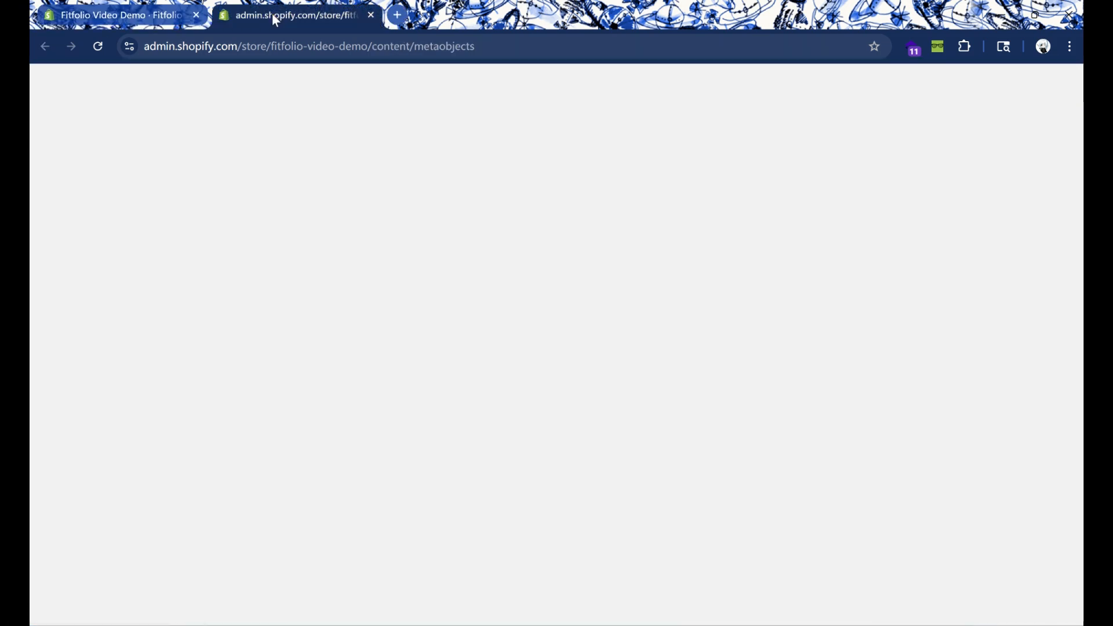
pyautogui.click(80, 288)
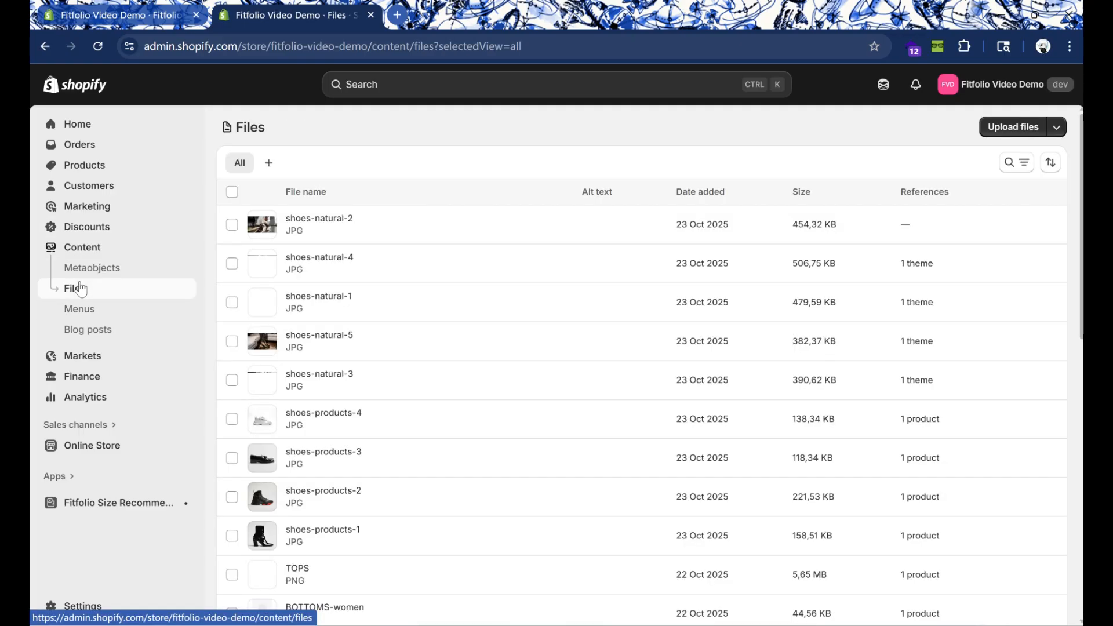
pyautogui.scroll(-5, 319, 479)
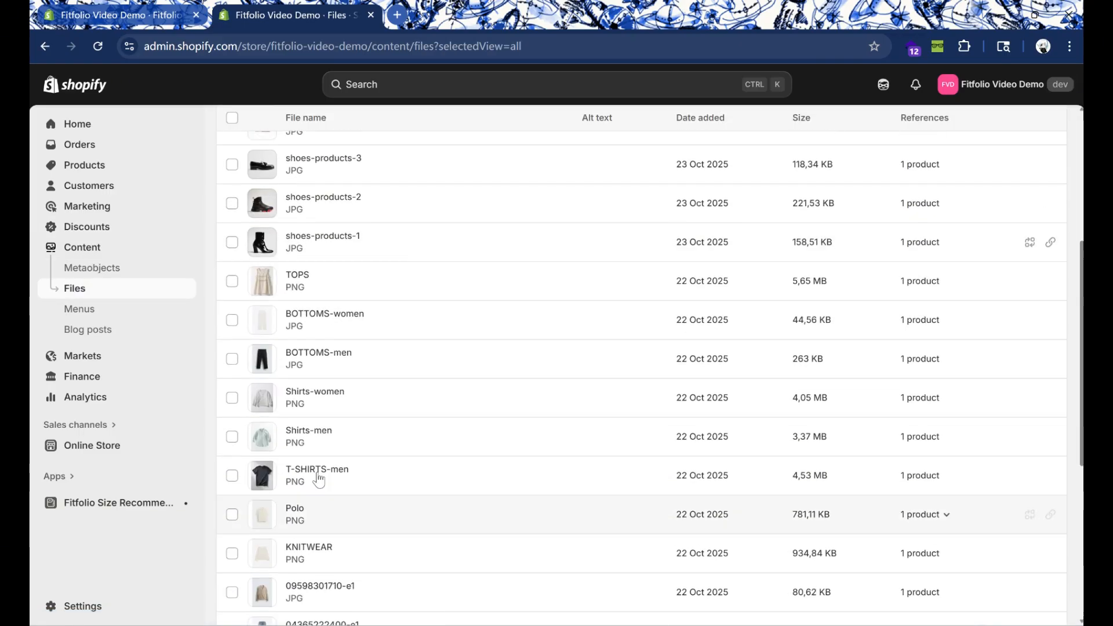
pyautogui.scroll(-4, 313, 290)
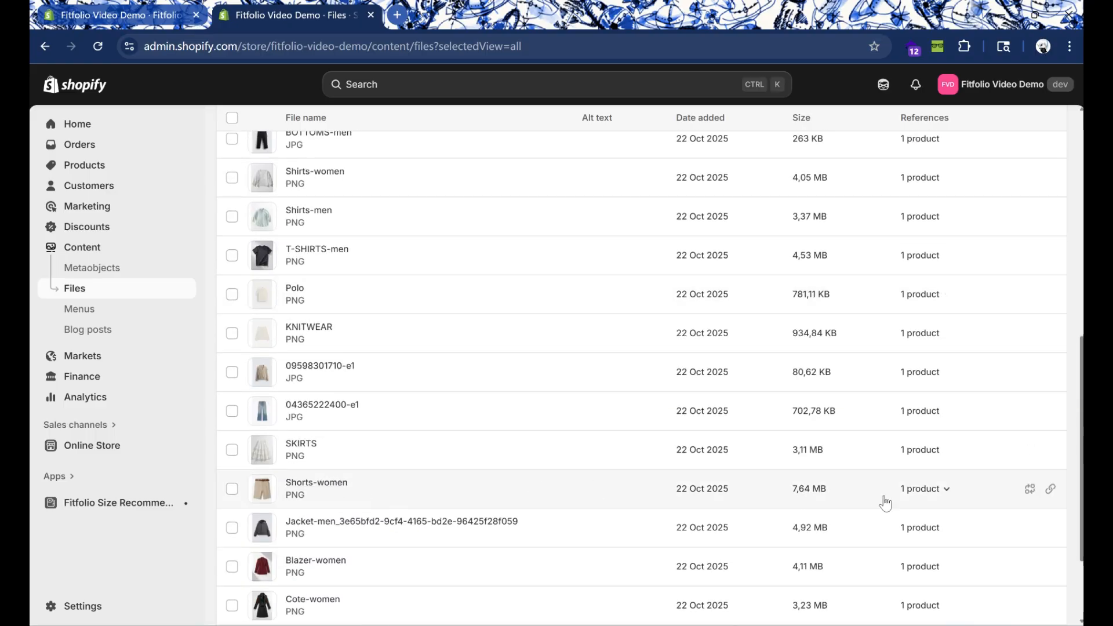
pyautogui.click(1052, 491)
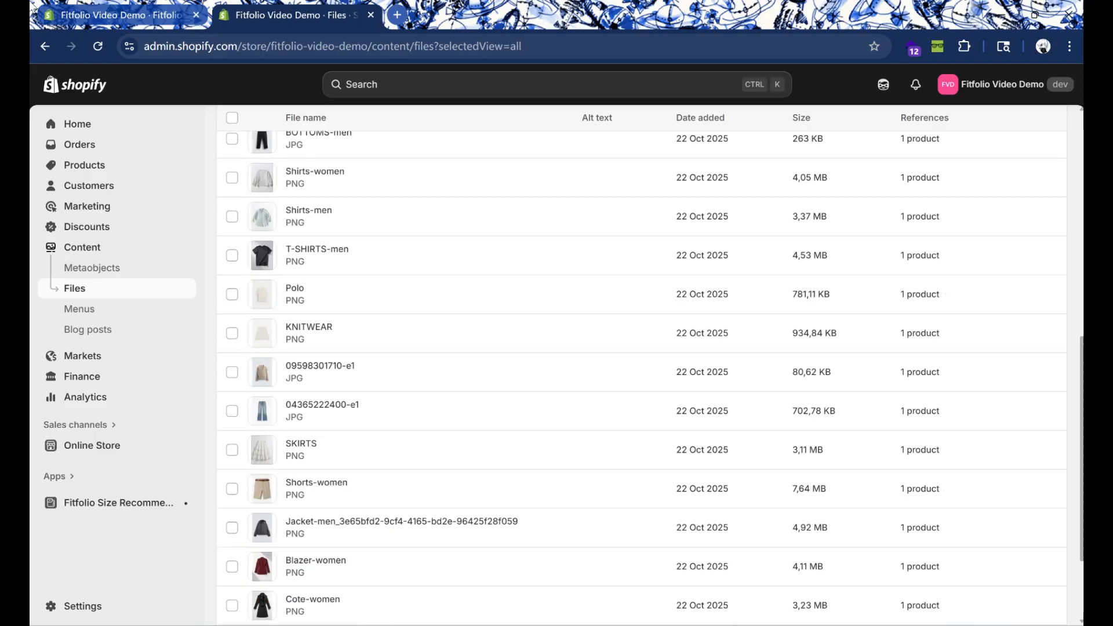
# Step: Return to the Fitfolio size chart, paste the copied Shorts-women link as the measurement image URL, and check the size chart preview
pyautogui.click(116, 15)
pyautogui.scroll(-1, 326, 267)
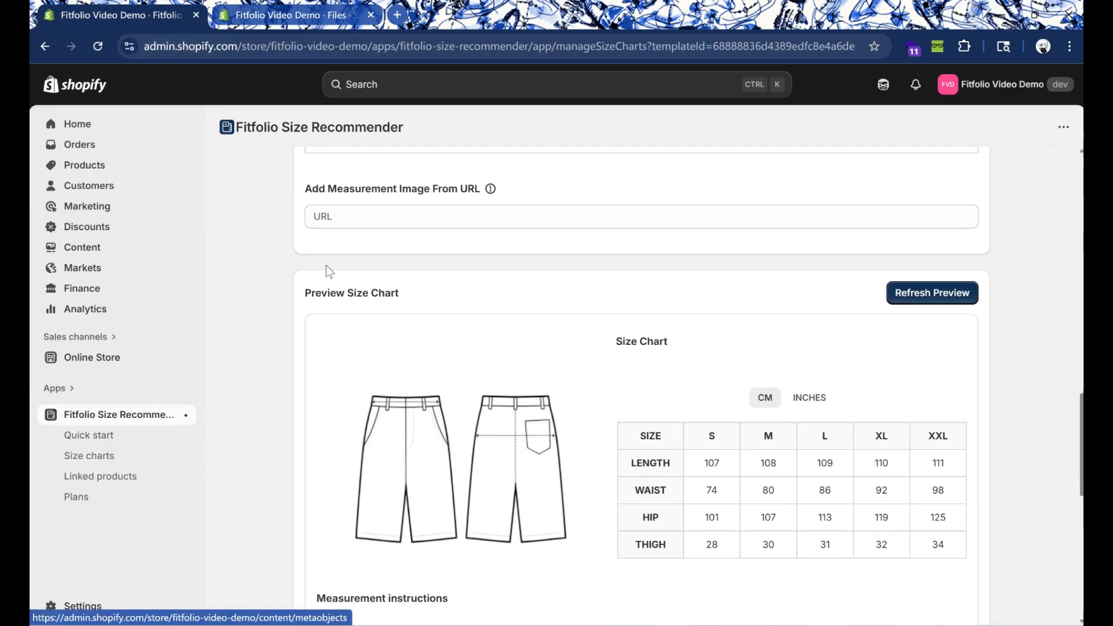
pyautogui.click(412, 216)
pyautogui.hotkey('ctrl', 'v')
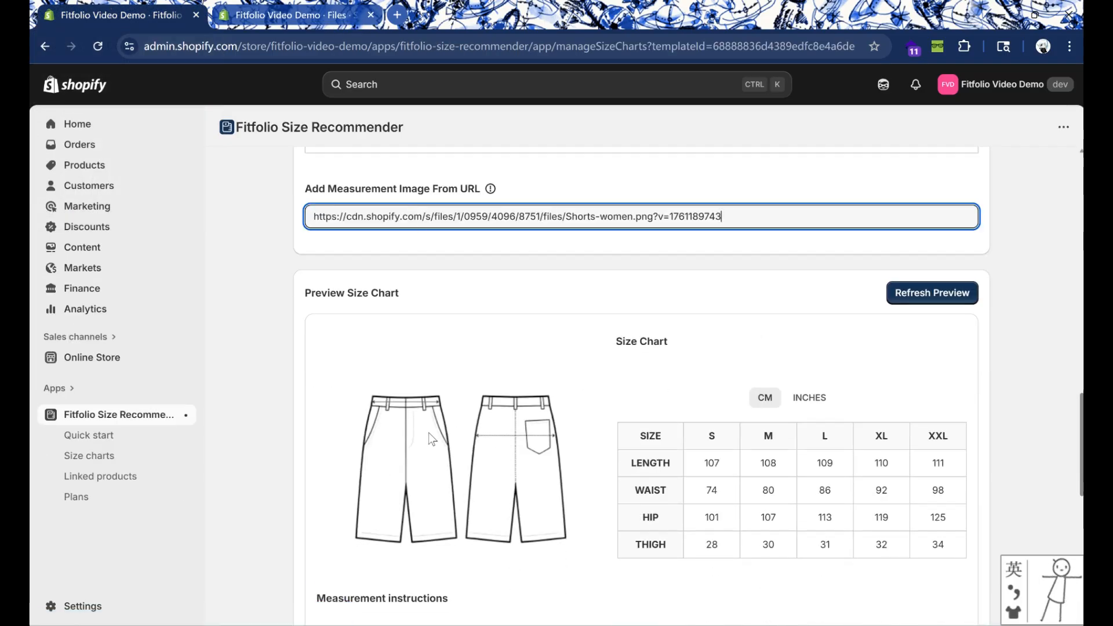
pyautogui.click(746, 264)
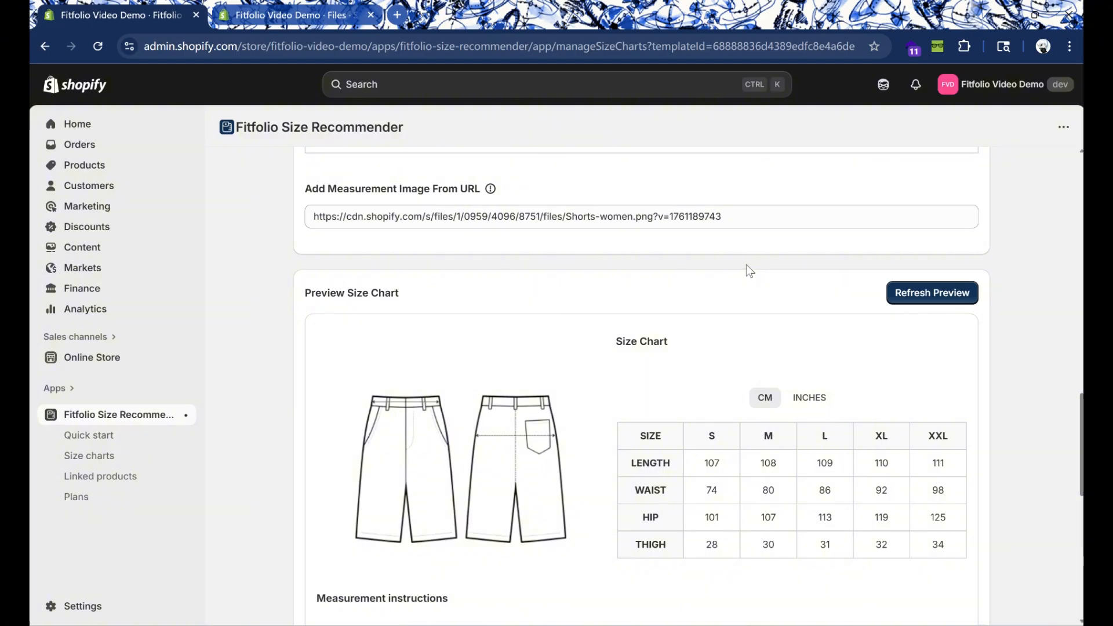
pyautogui.scroll(-3, 690, 292)
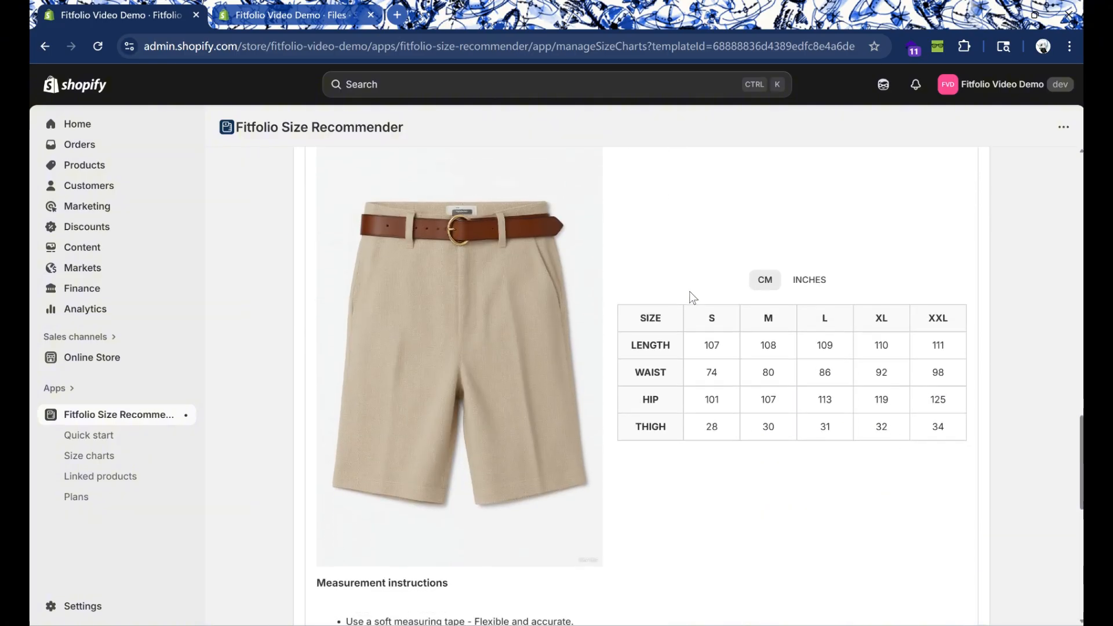
pyautogui.scroll(1, 403, 314)
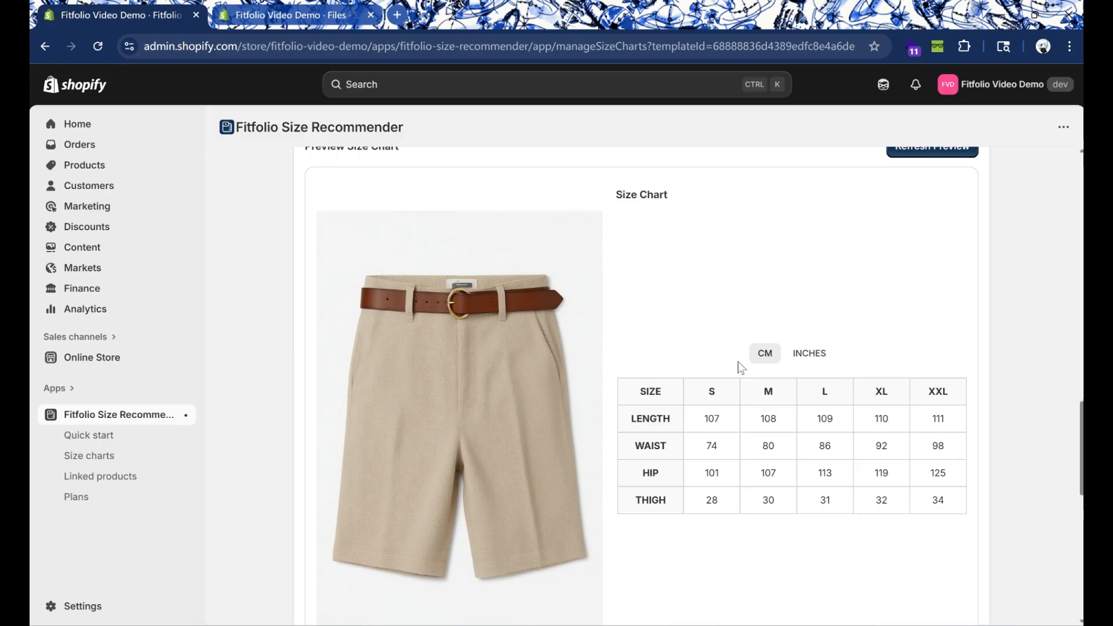
pyautogui.scroll(-5, 763, 520)
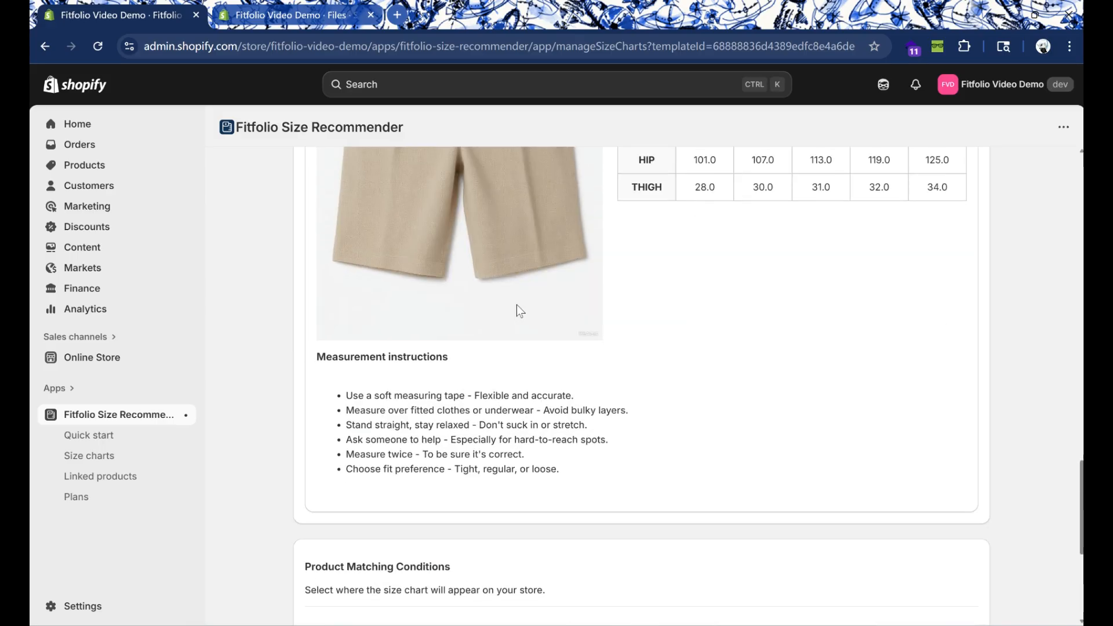
# Step: Add a product matching condition that assigns the size chart to the Belted Darted Bermuda Shorts
pyautogui.scroll(-5, 516, 305)
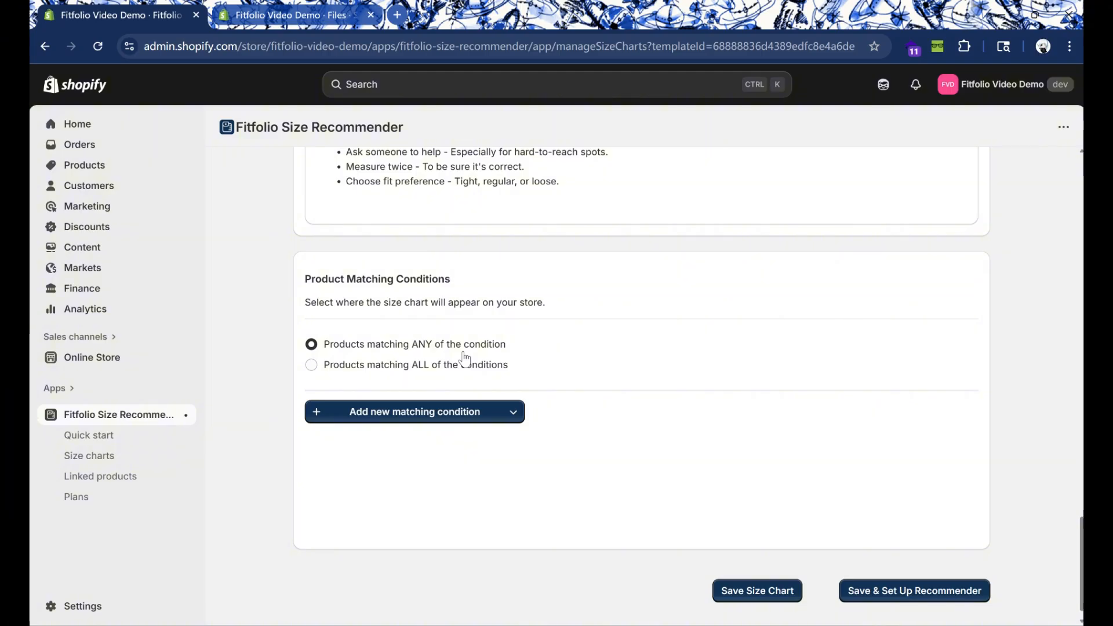
pyautogui.click(487, 414)
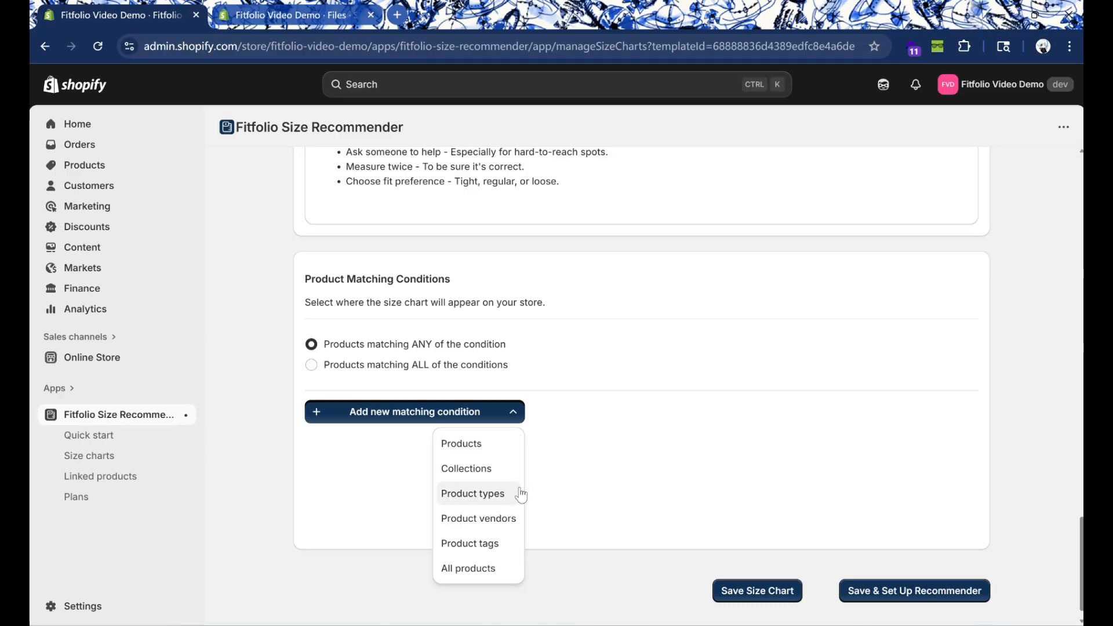
pyautogui.click(508, 447)
pyautogui.click(539, 298)
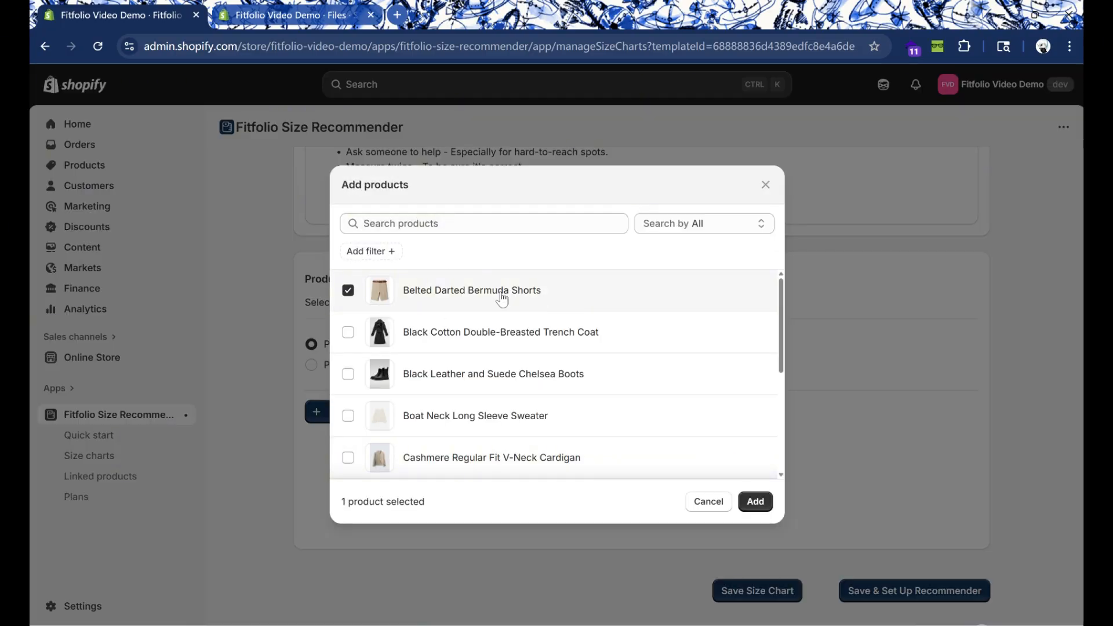
pyautogui.click(755, 501)
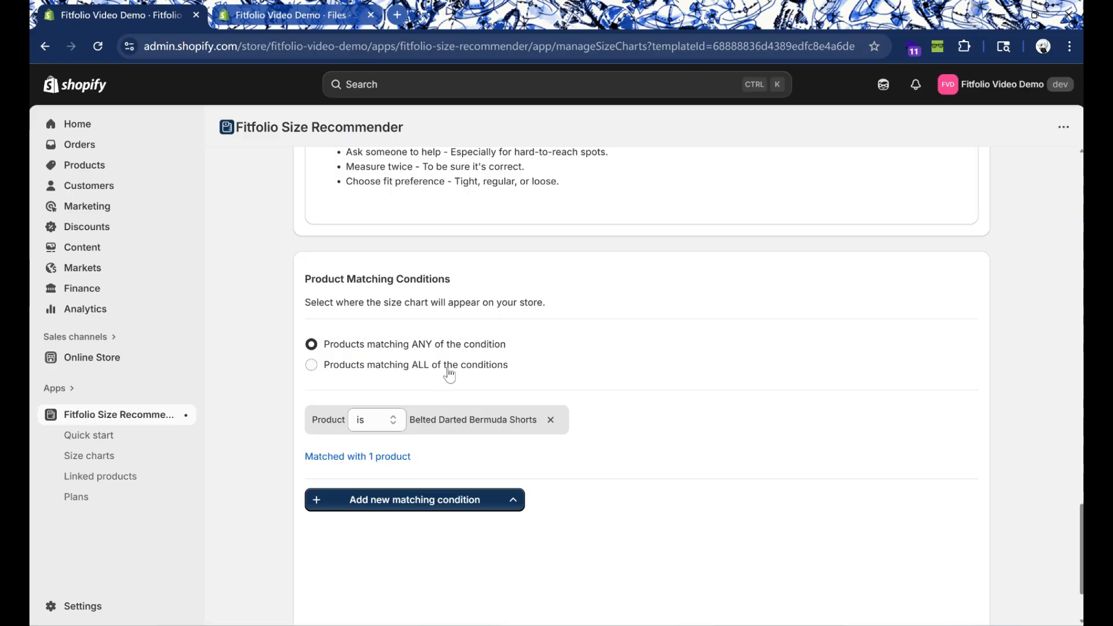
# Step: Require products to match ALL of the conditions and add the Bottoms collection as a second matching condition
pyautogui.click(484, 371)
pyautogui.click(509, 499)
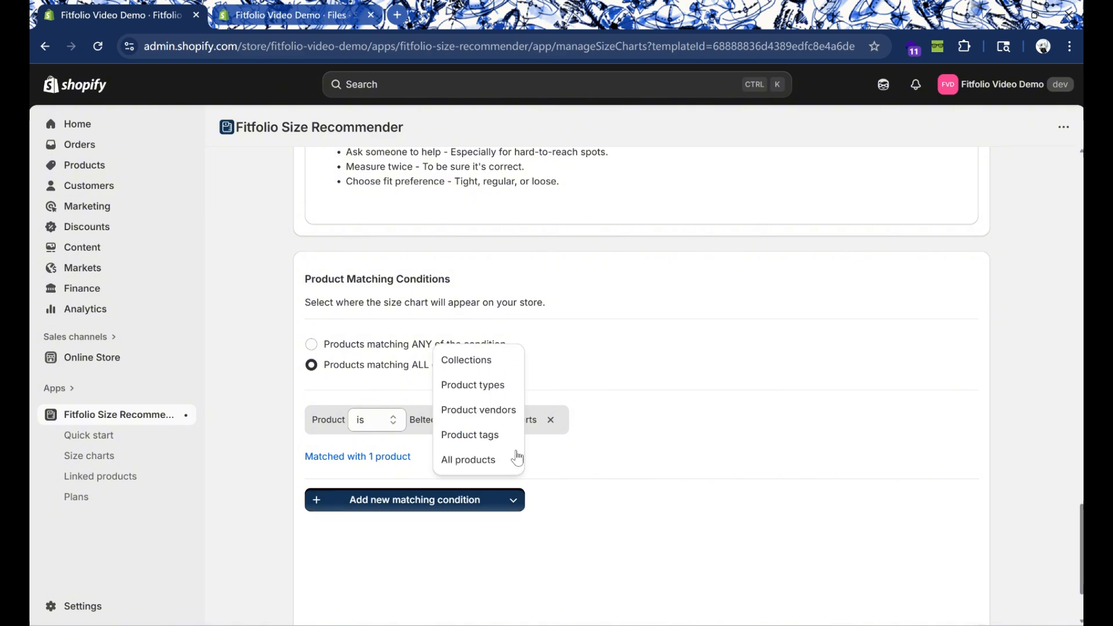
pyautogui.click(500, 367)
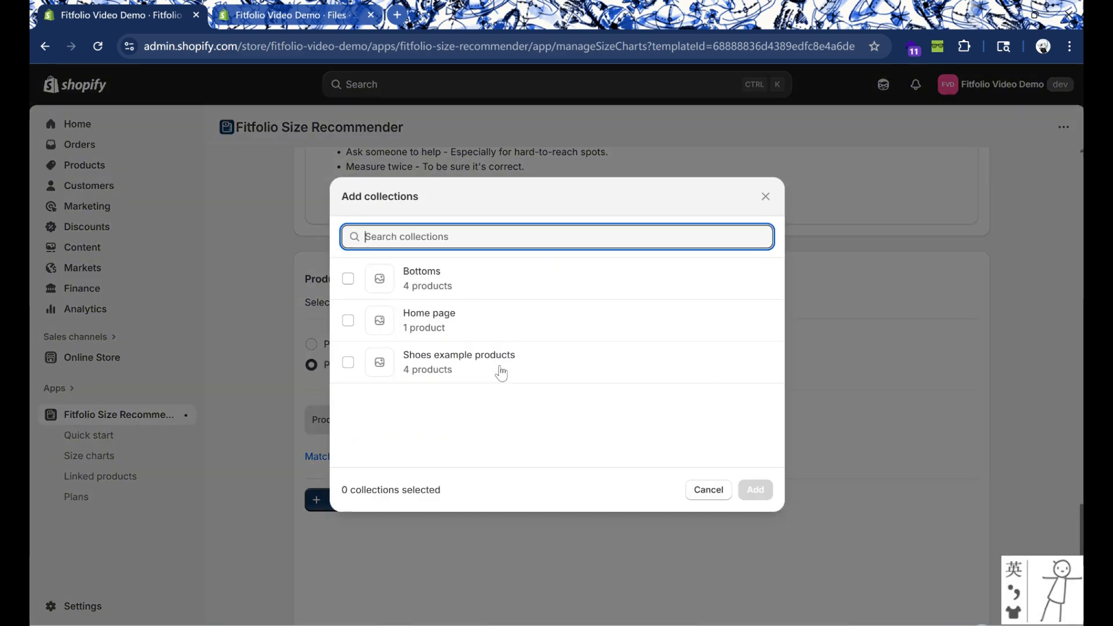
pyautogui.click(492, 290)
pyautogui.click(754, 489)
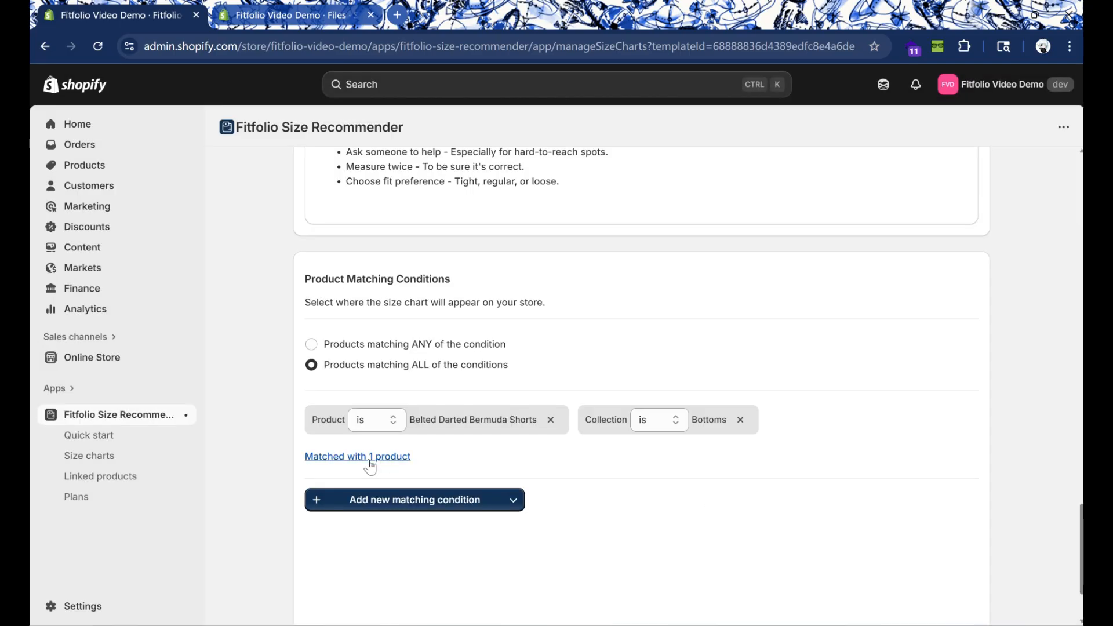
# Step: Review the list of products matched by the conditions and close it
pyautogui.click(401, 457)
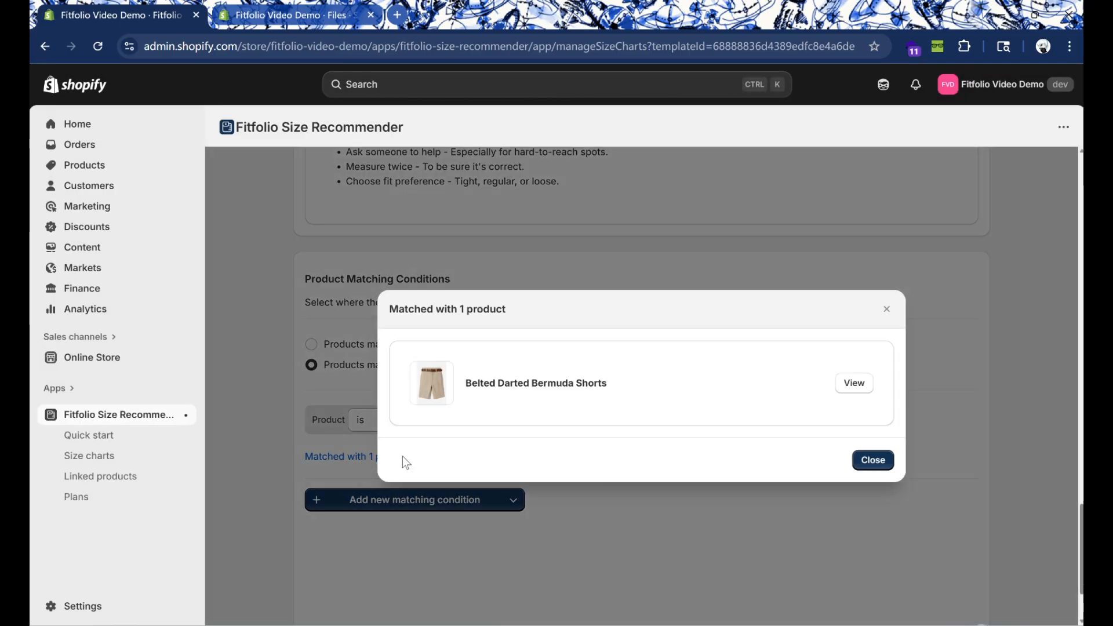
pyautogui.click(873, 460)
pyautogui.scroll(-2, 879, 467)
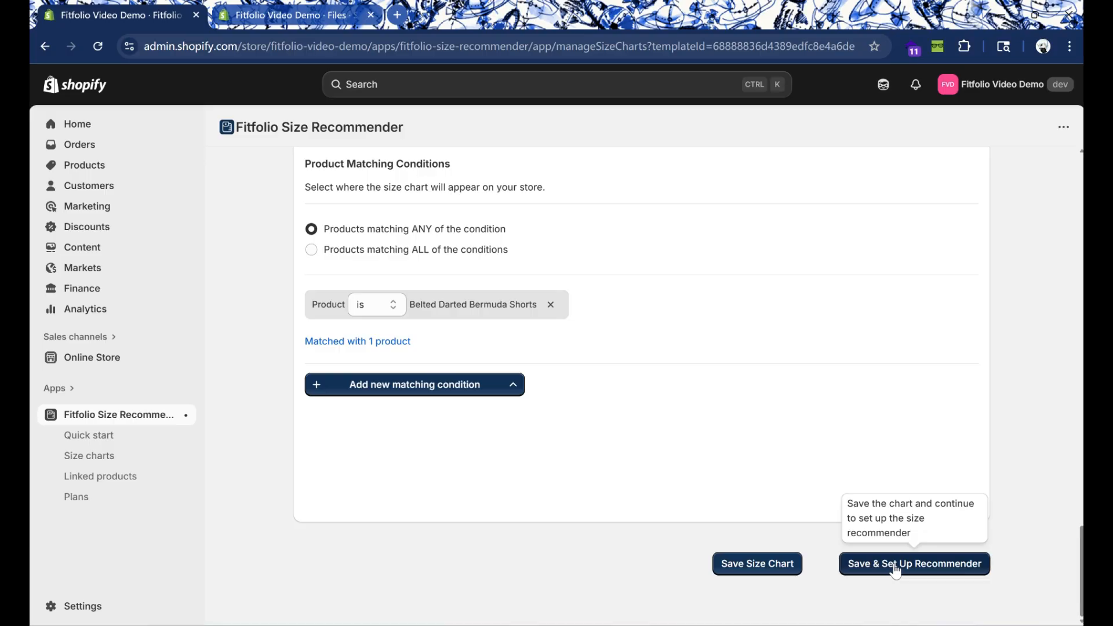